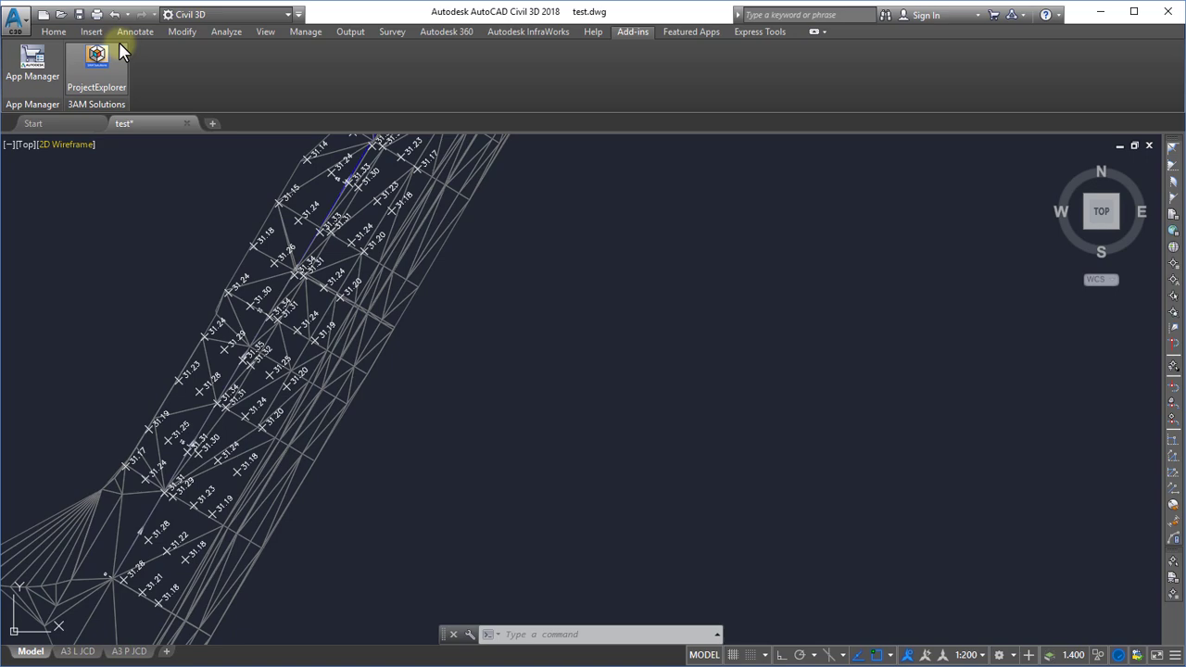
Show the 241-point _All Points group in ProjectExplorer's enlarged points table.
left_click(115, 74)
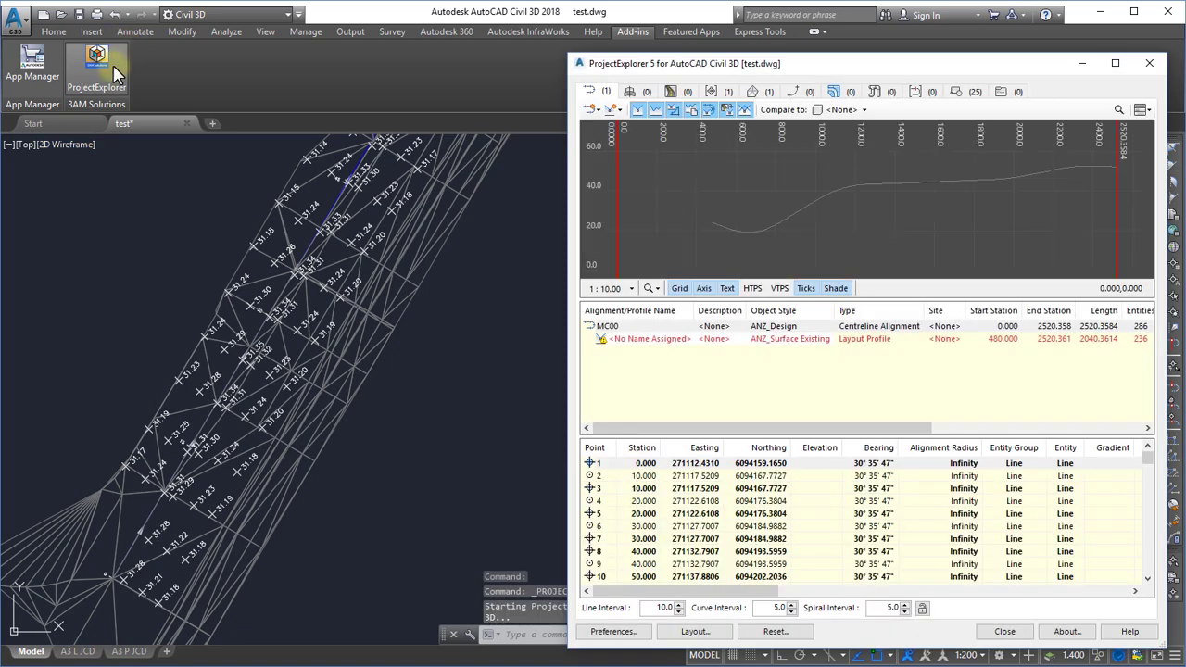
left_click(711, 91)
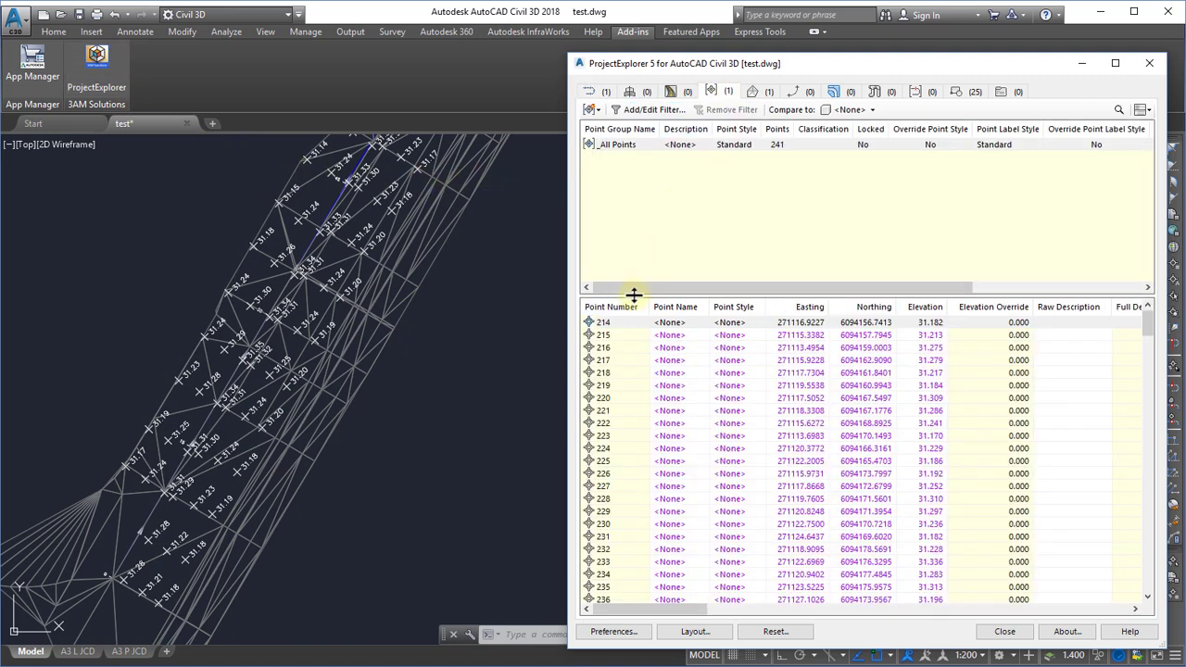
left_click_drag(635, 296, 639, 213)
left_click(646, 146)
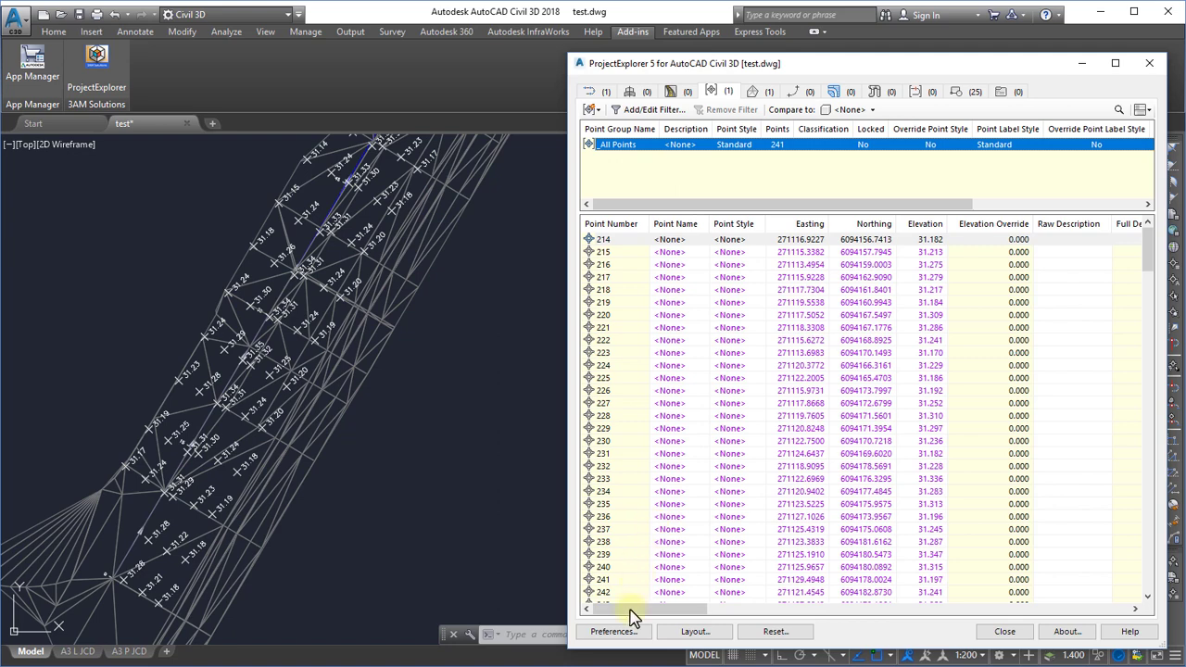
mouse_move(630, 616)
left_mouse_down()
mouse_move(917, 619)
mouse_move(1094, 638)
mouse_move(576, 623)
left_mouse_up()
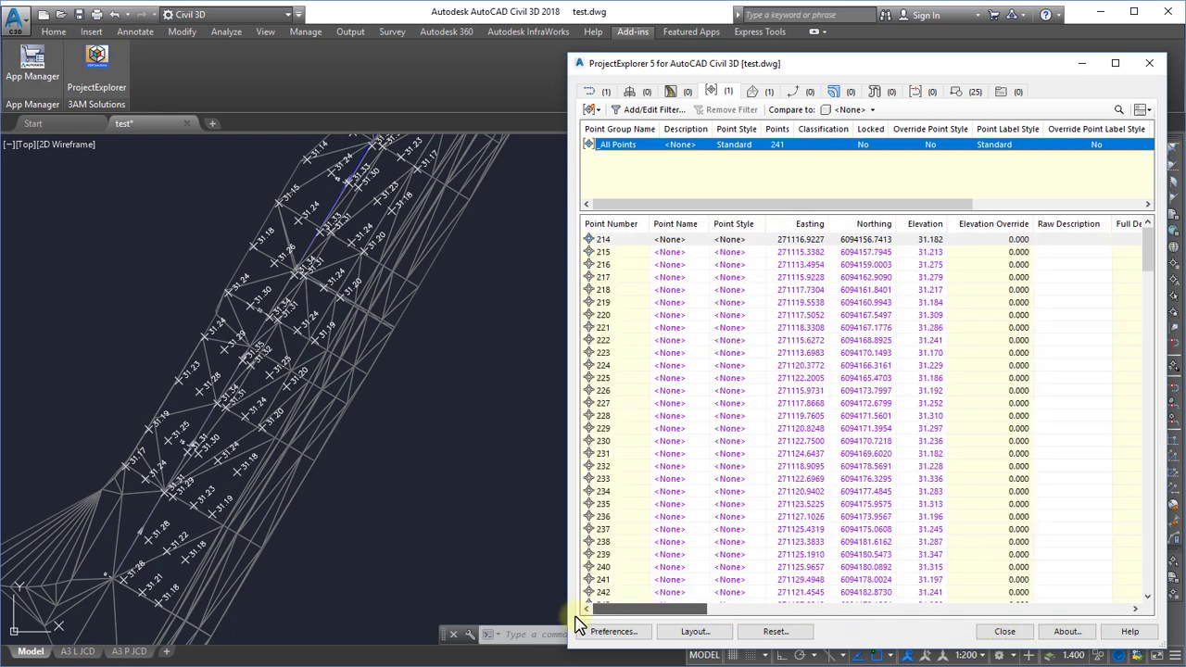
Choose the Cogo Points layout and enable the Compared Elevation, Offset (Z) and Slope columns.
left_click(708, 635)
left_click(712, 234)
left_click(718, 257)
left_click(1113, 507)
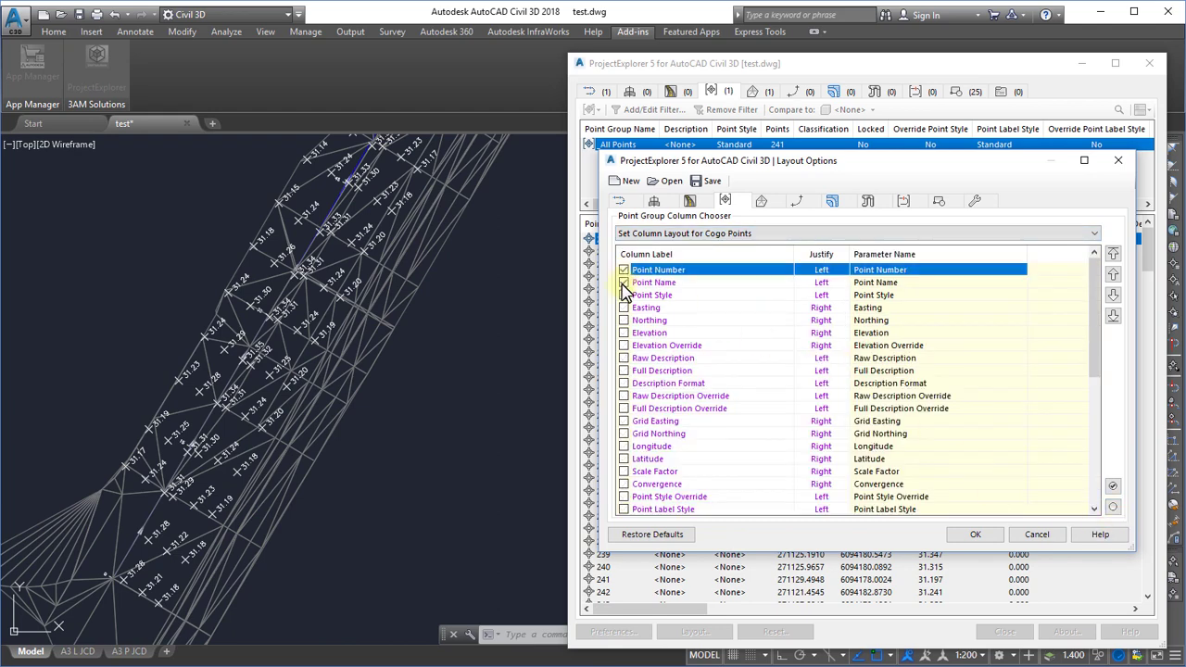
scroll(736, 403, "down", 7)
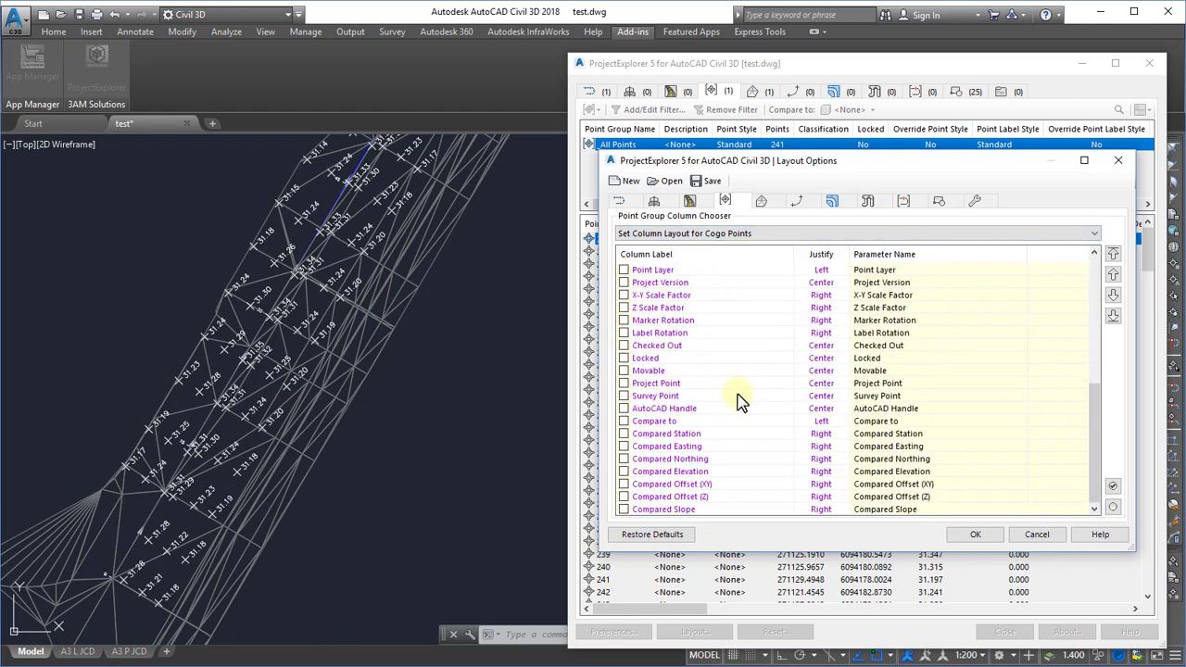
left_click(624, 509)
left_click(624, 497)
left_click(624, 484)
left_click(624, 471)
Rename the columns to Surface Elevation, Elevation Difference and Surface Grade.
right_click(653, 474)
left_click(694, 483)
type("Surface E")
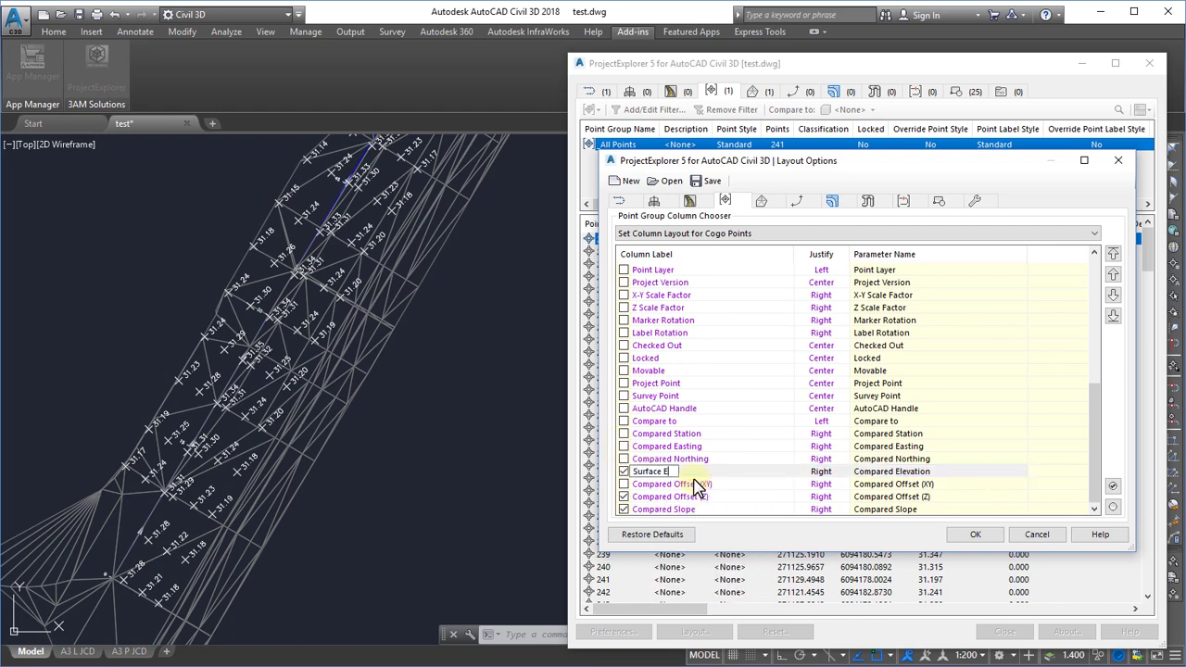
type("levation")
key("Return")
right_click(705, 497)
left_click(730, 509)
type("Elevation Difference")
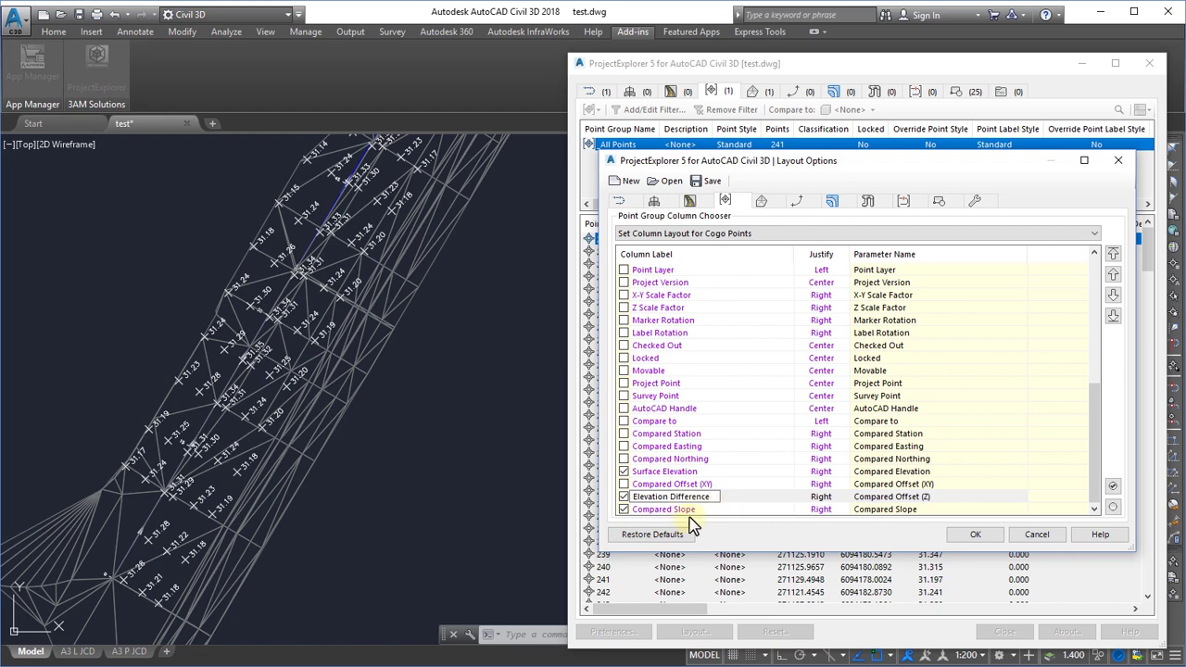
key("Return")
right_click(689, 511)
left_click(705, 515)
type("Surface Grade")
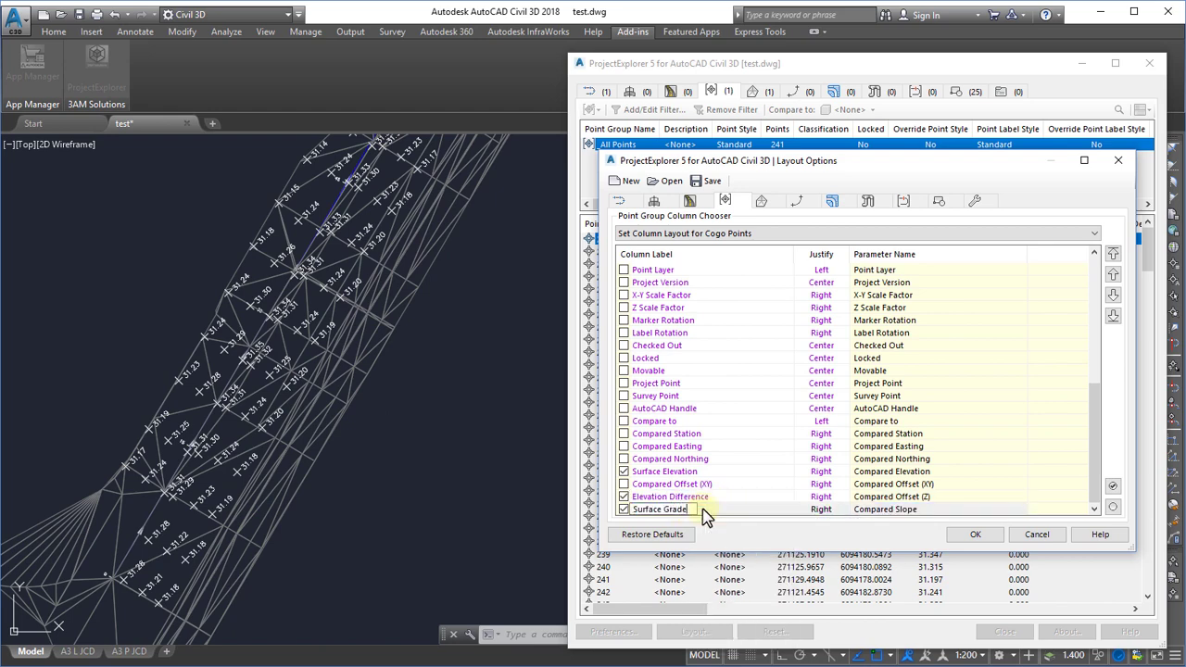
key("Return")
Move Surface Grade up two places and apply the column layout.
left_click(1113, 275)
left_click(1113, 275)
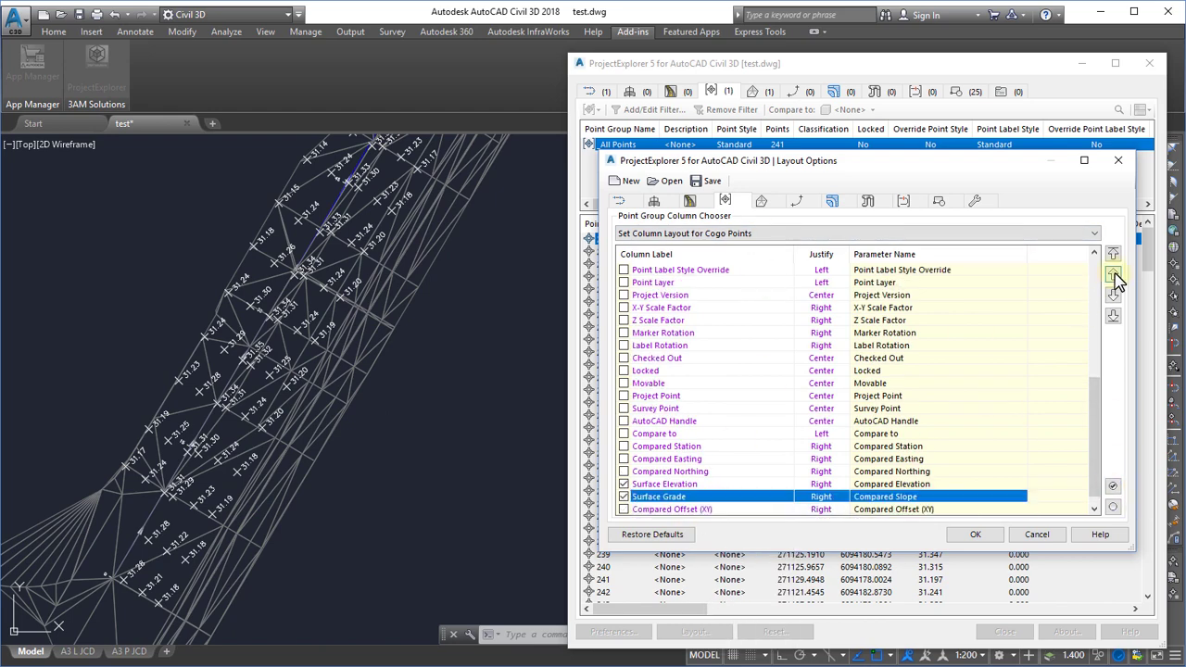
left_click(1113, 275)
left_click(979, 538)
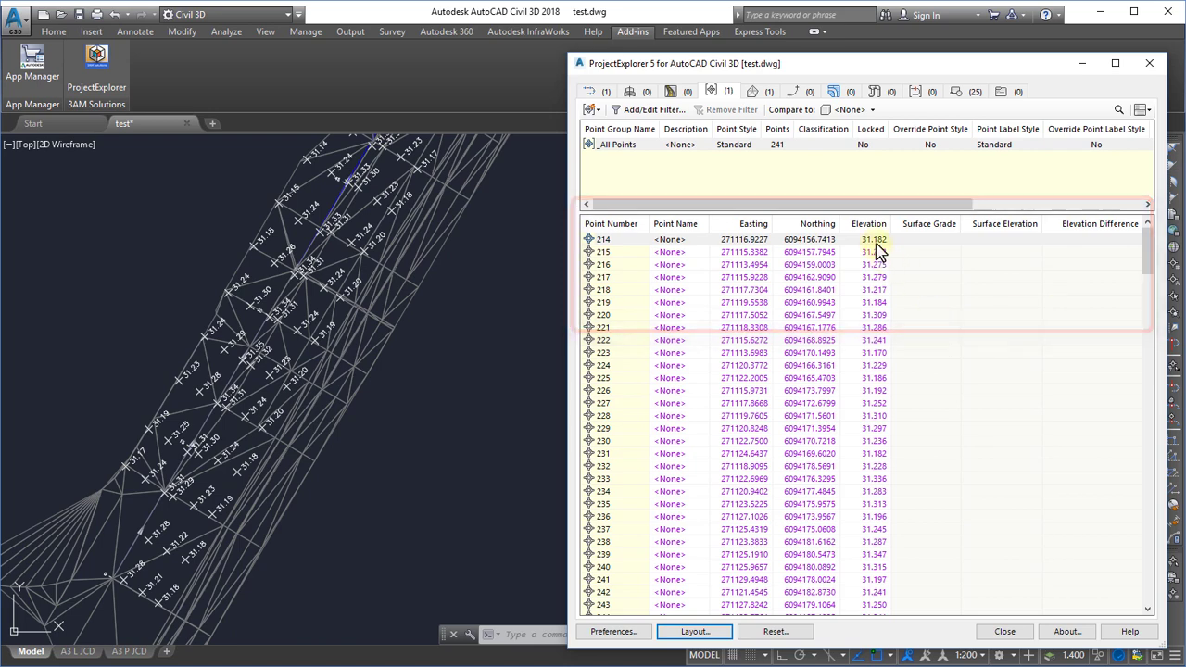
Compare the points to the MARCH MODEL surface, then locate points 219 and 226.
left_click(851, 110)
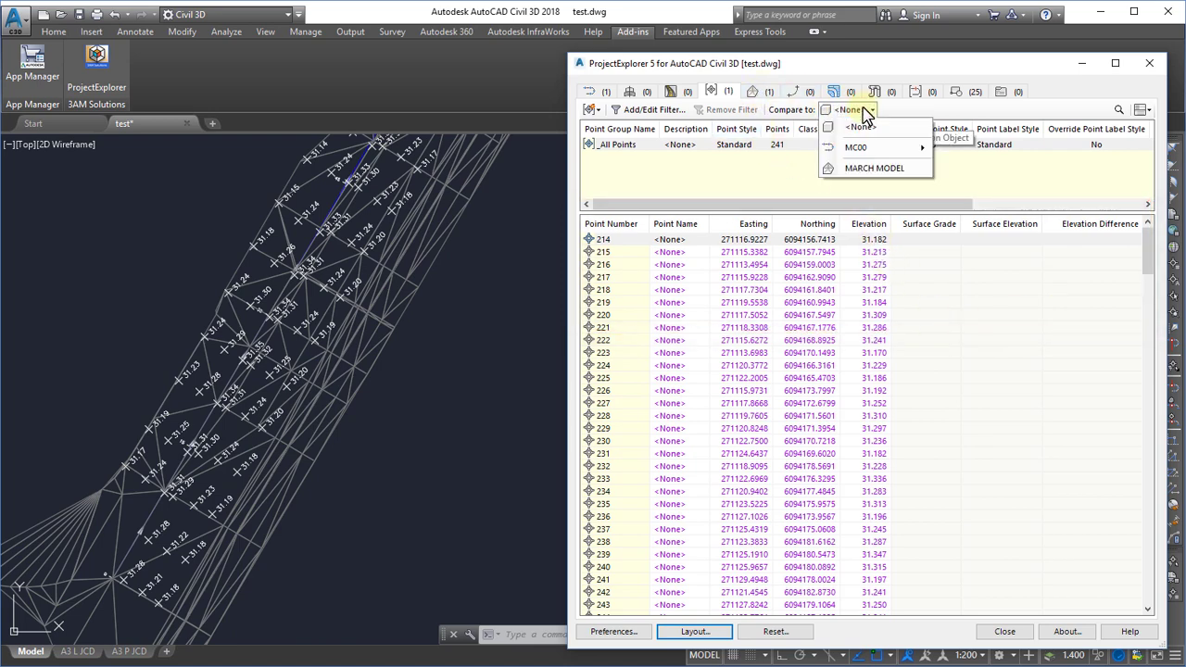
left_click(876, 168)
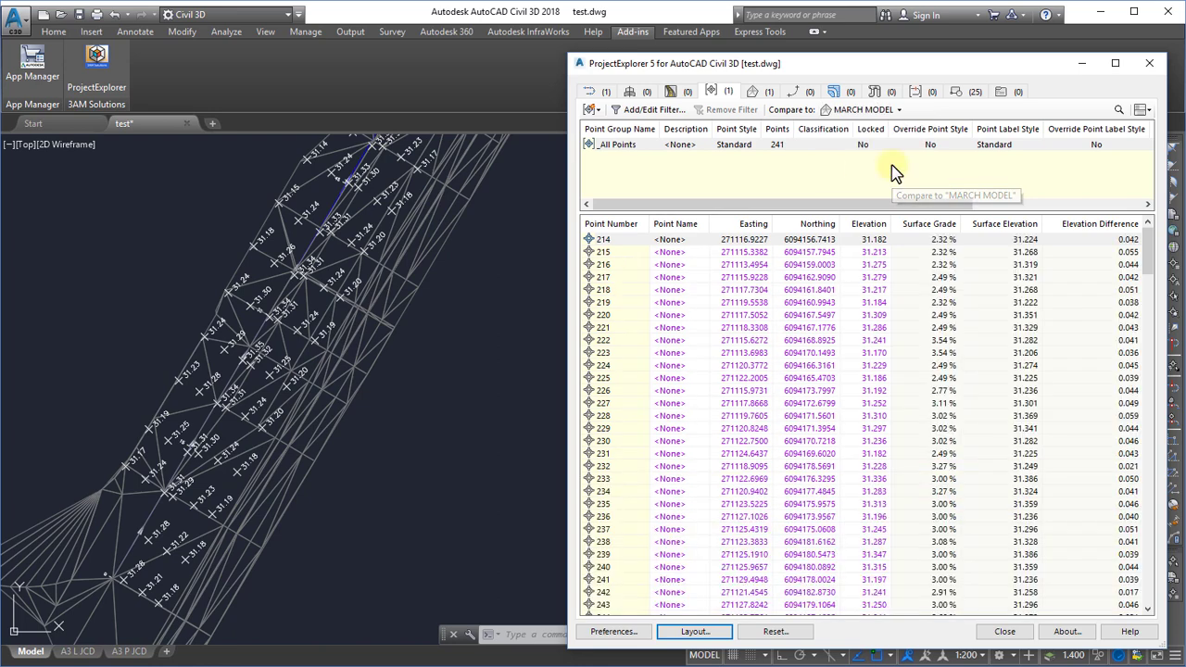
left_click(761, 306)
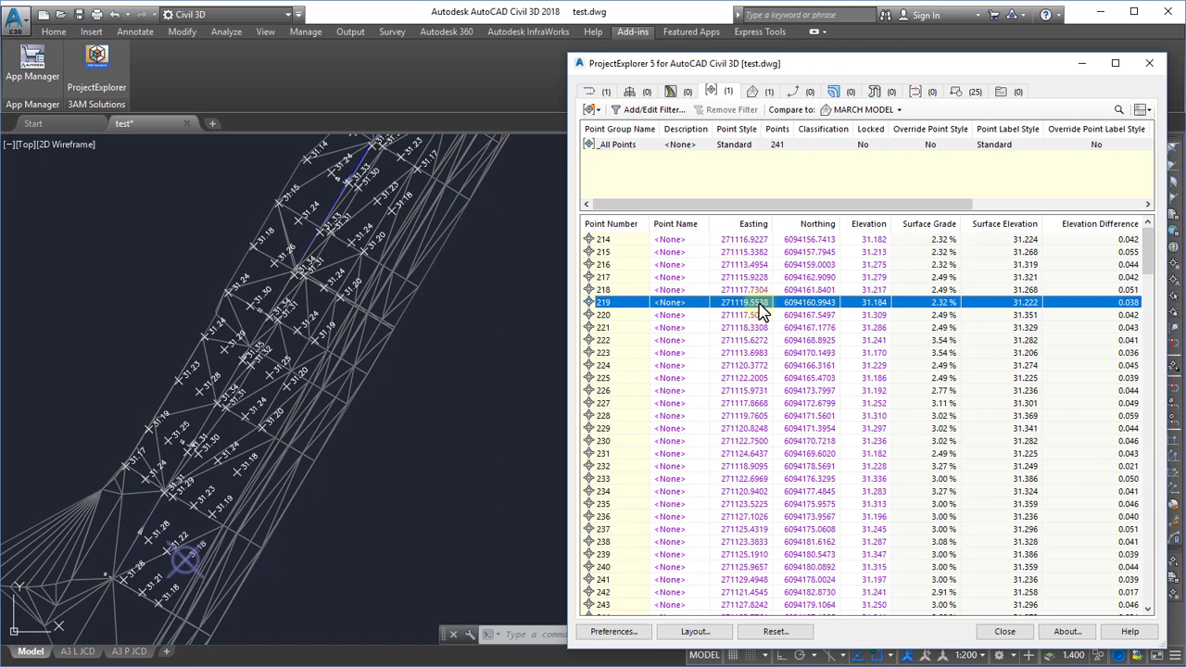
left_click(763, 393)
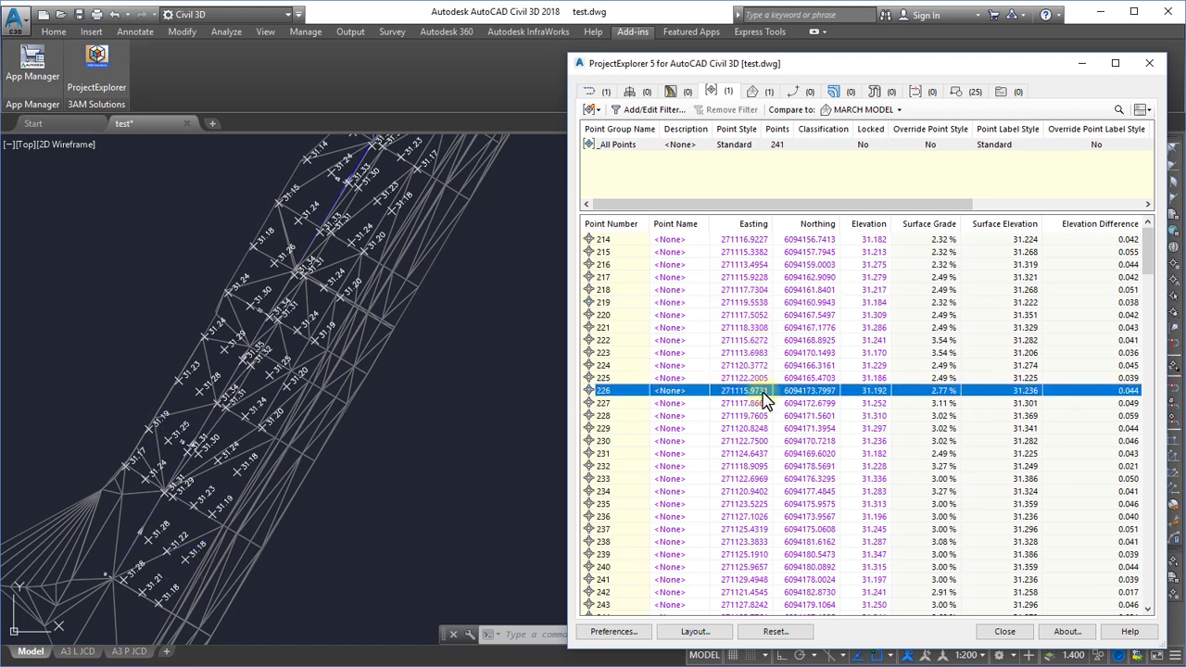
left_click(149, 430)
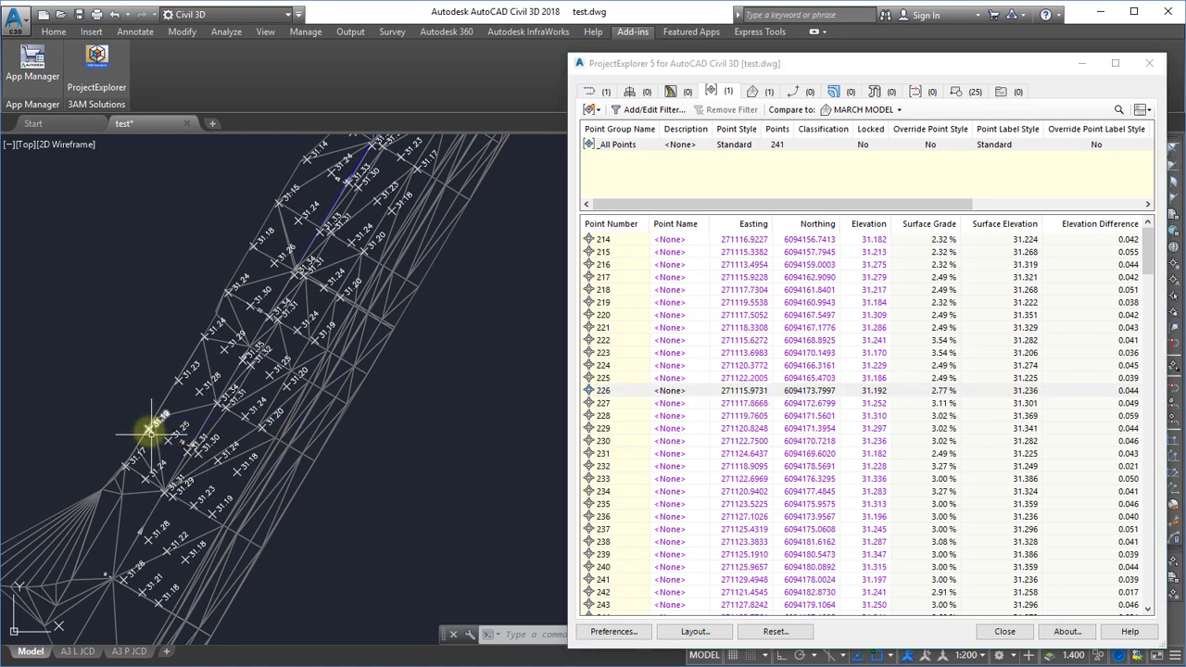
Move points 226 and 228 outside the surface and check rows 226 and 234.
left_click(149, 430)
left_click(131, 389)
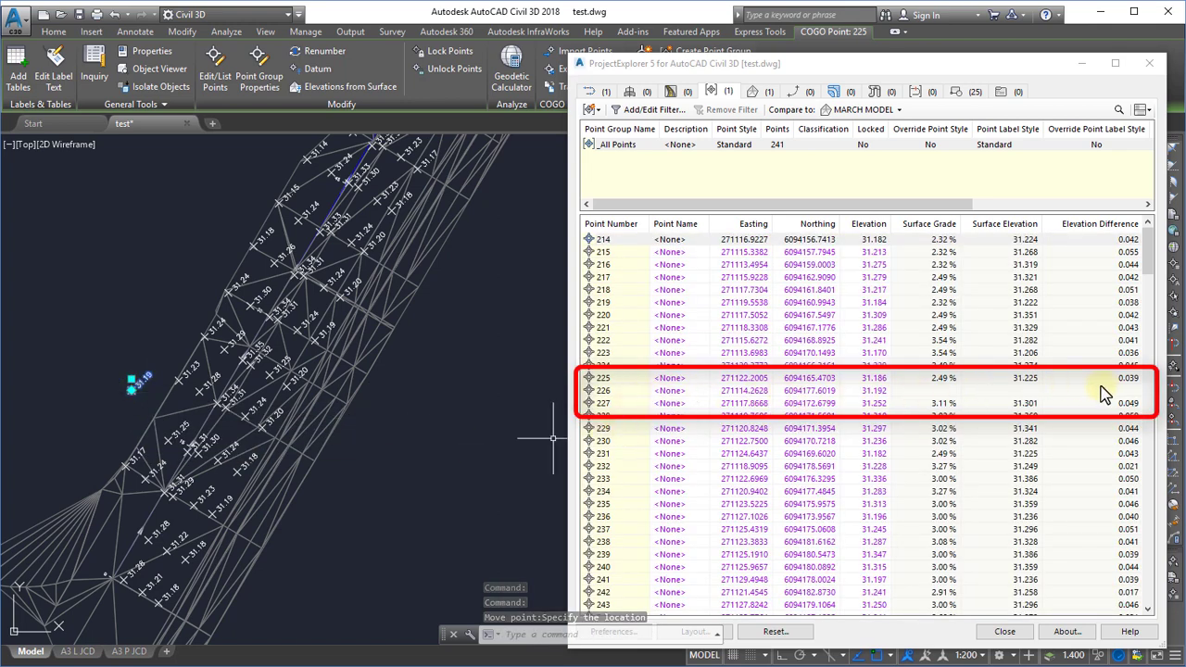
left_click(174, 399)
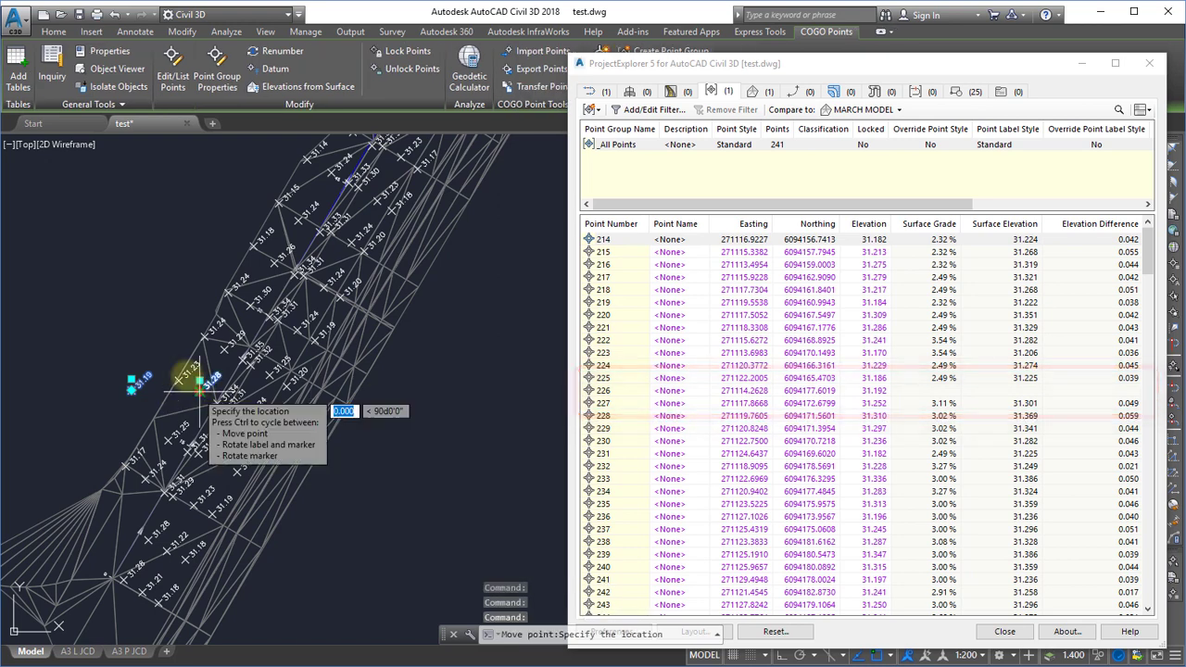
left_click(165, 341)
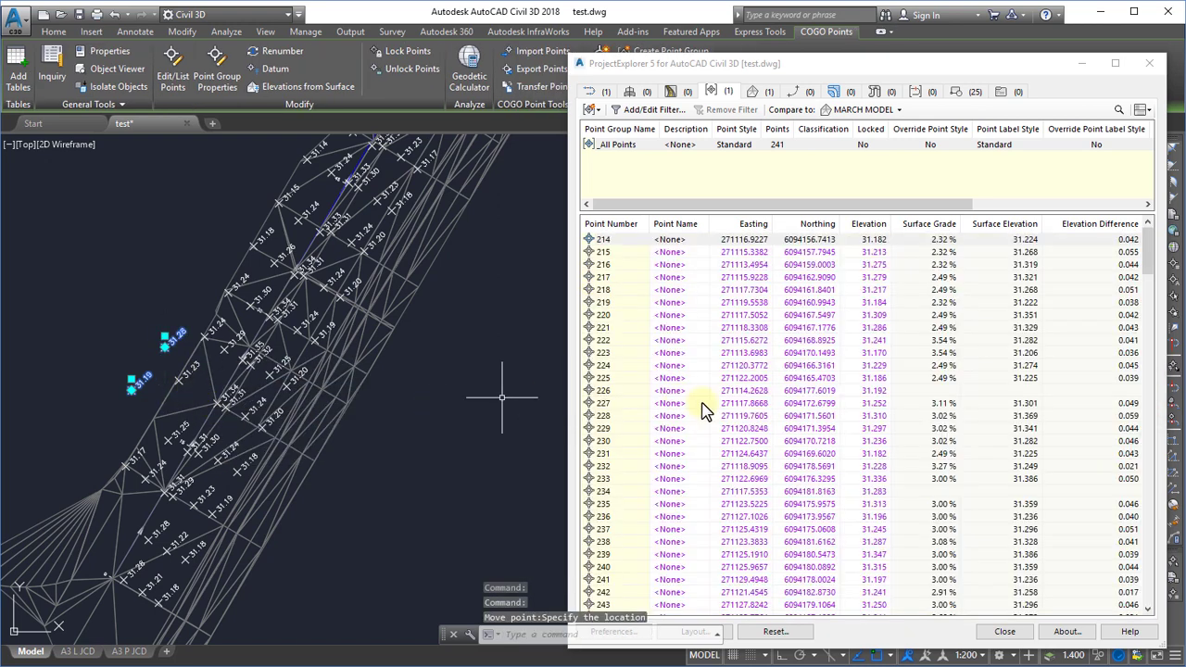
left_click(927, 393)
left_click(922, 492)
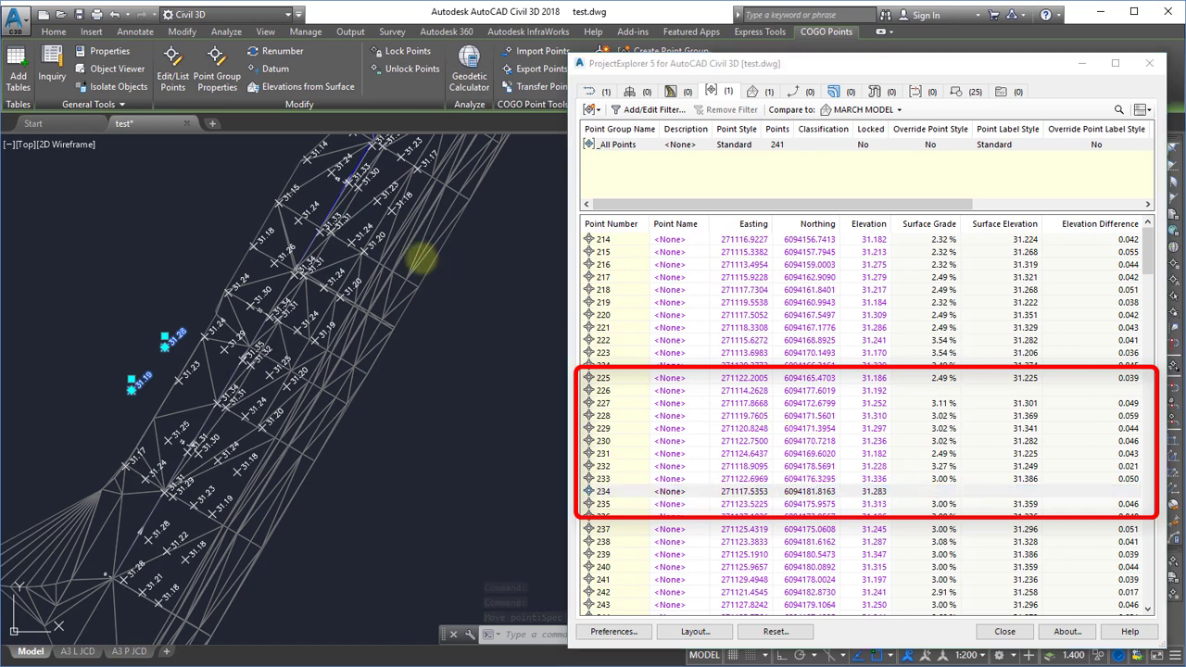
Raise the MARCH MODEL surface by 1.789.
left_click(419, 250)
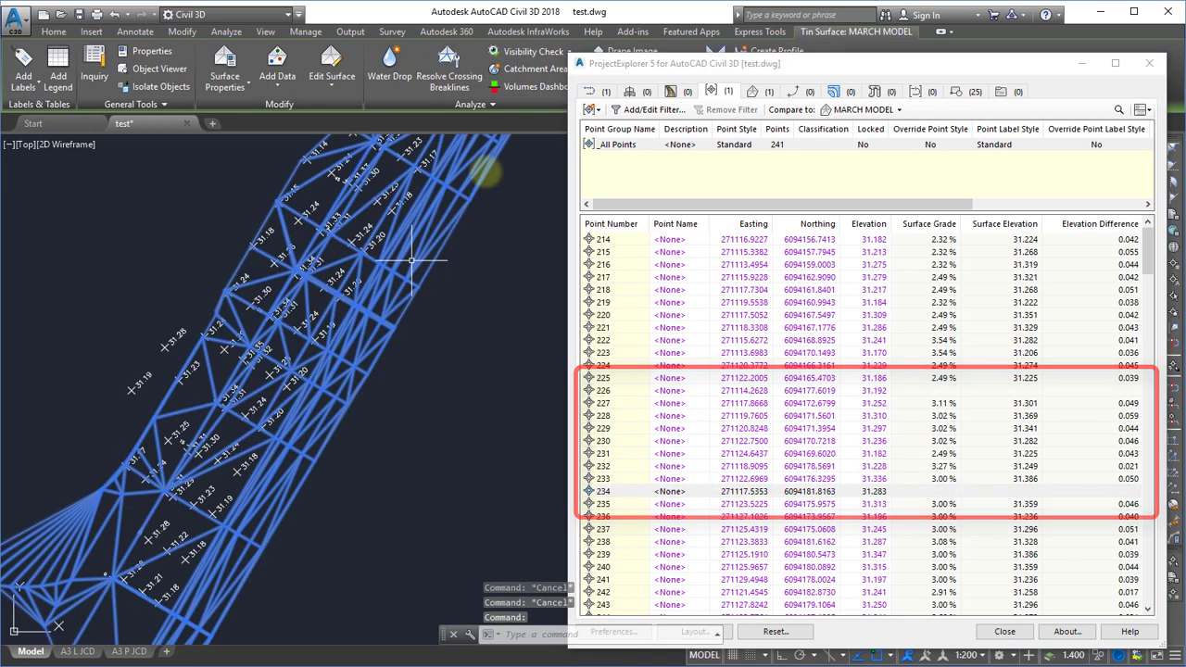
left_click(331, 75)
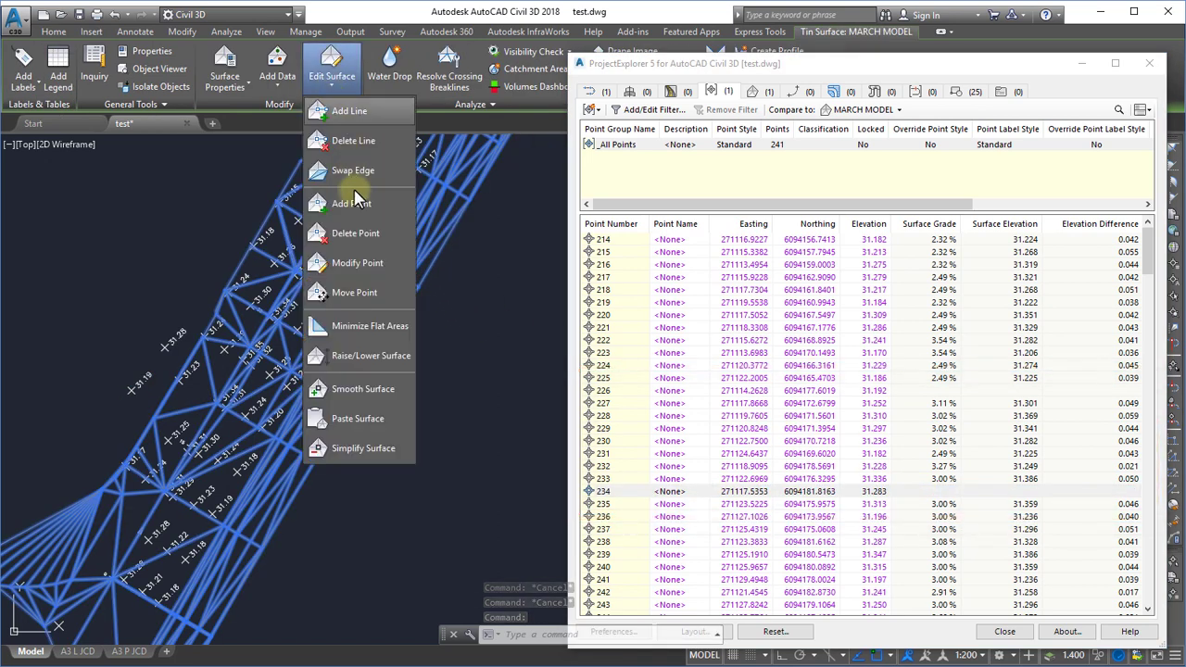
left_click(382, 356)
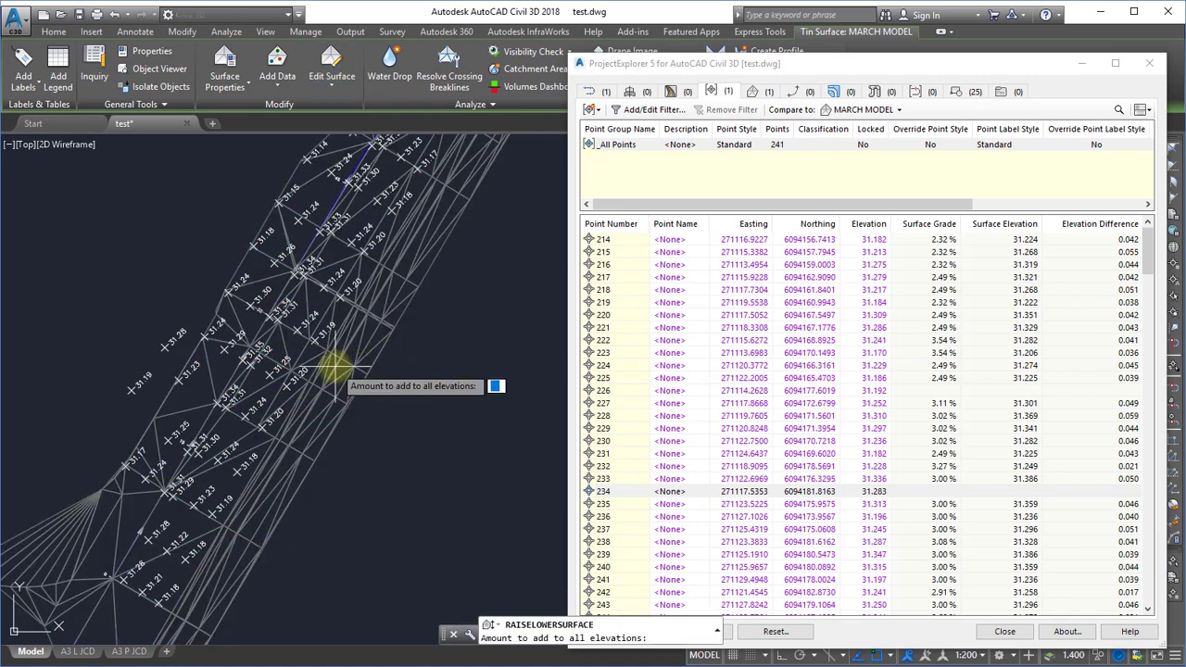
type("1.789")
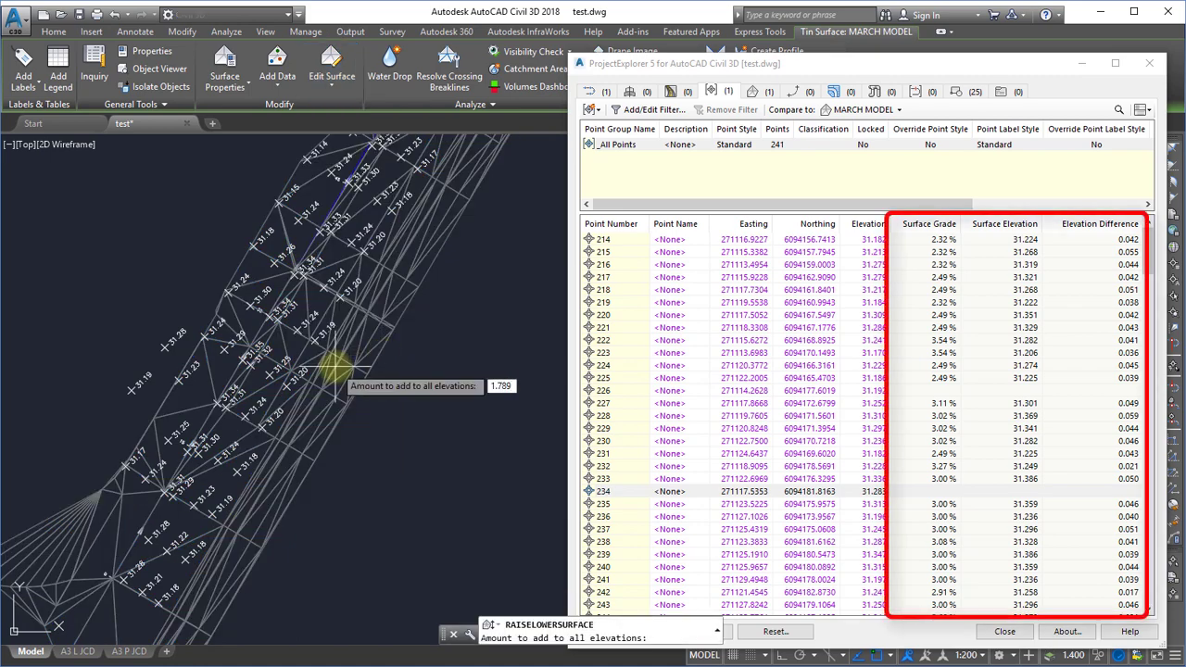
key("Return")
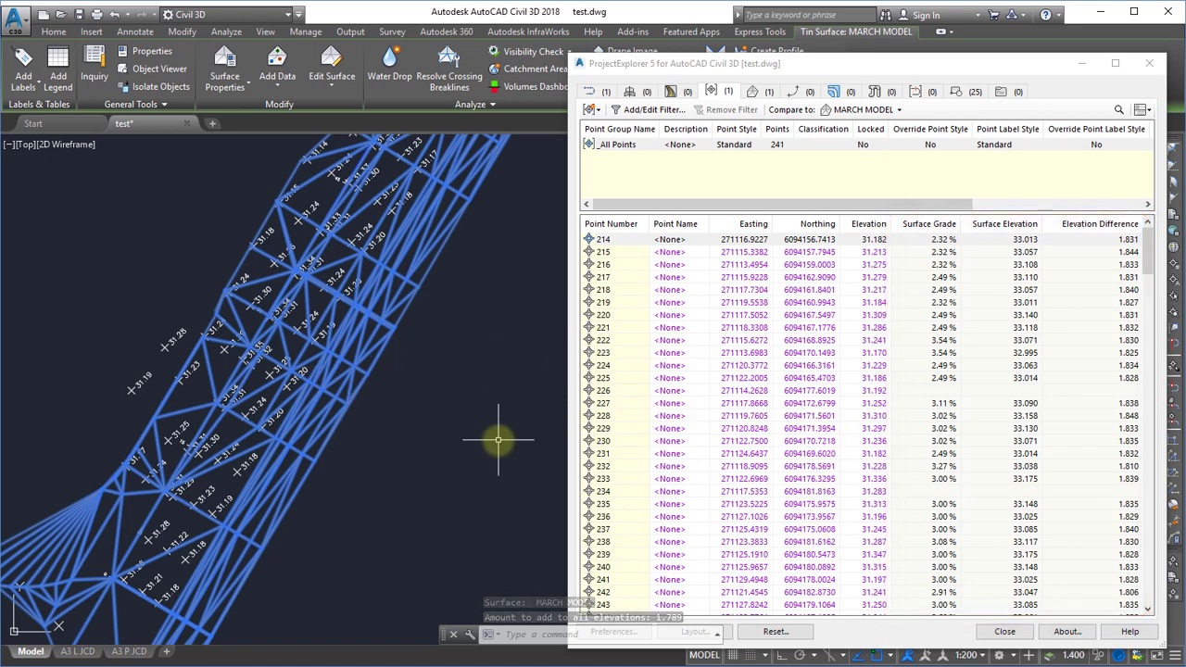
Add the _All Points group to a new object set with a Report to XLSX File action.
key("Escape")
left_click(702, 151)
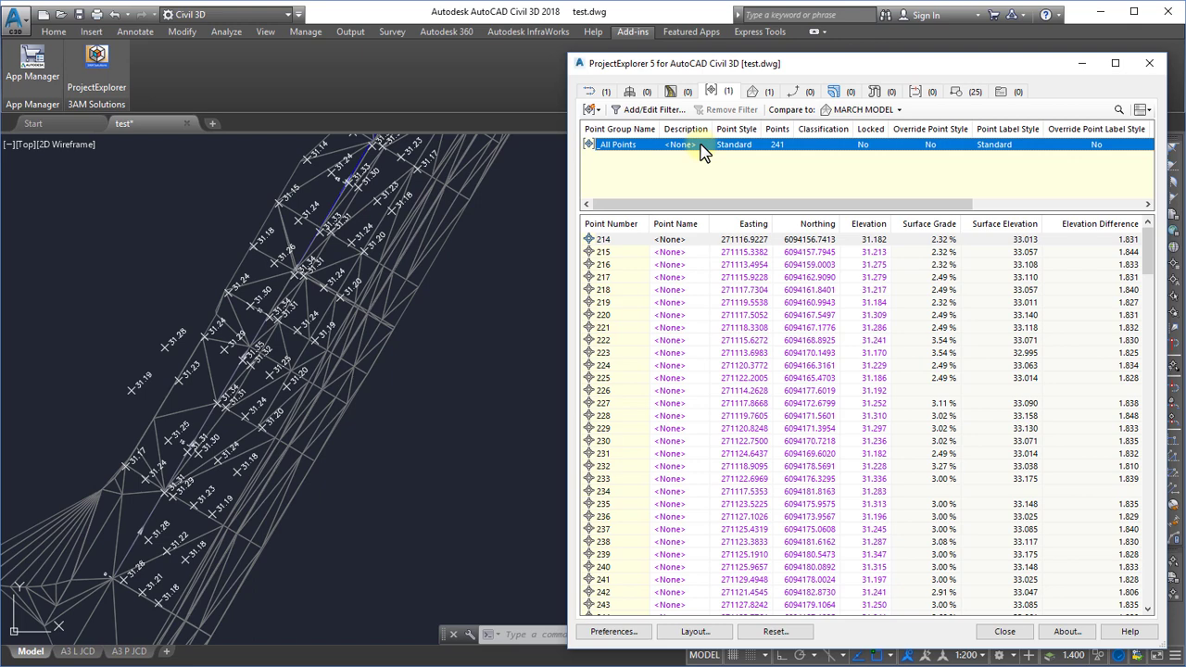
right_click(702, 147)
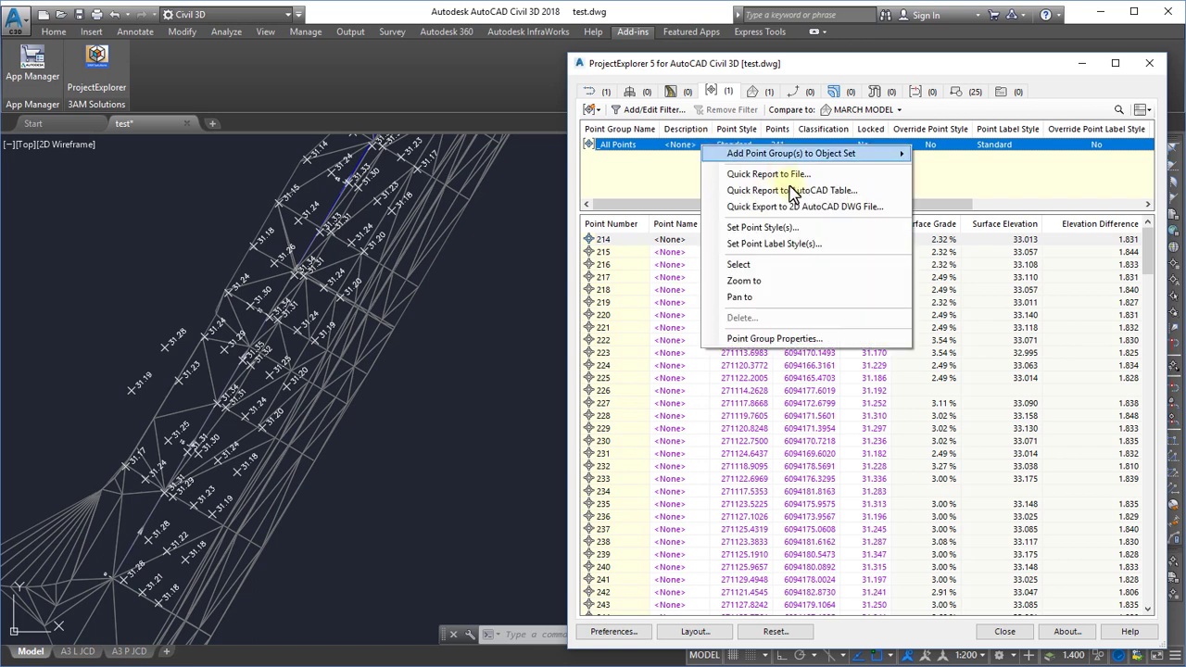
mouse_move(907, 154)
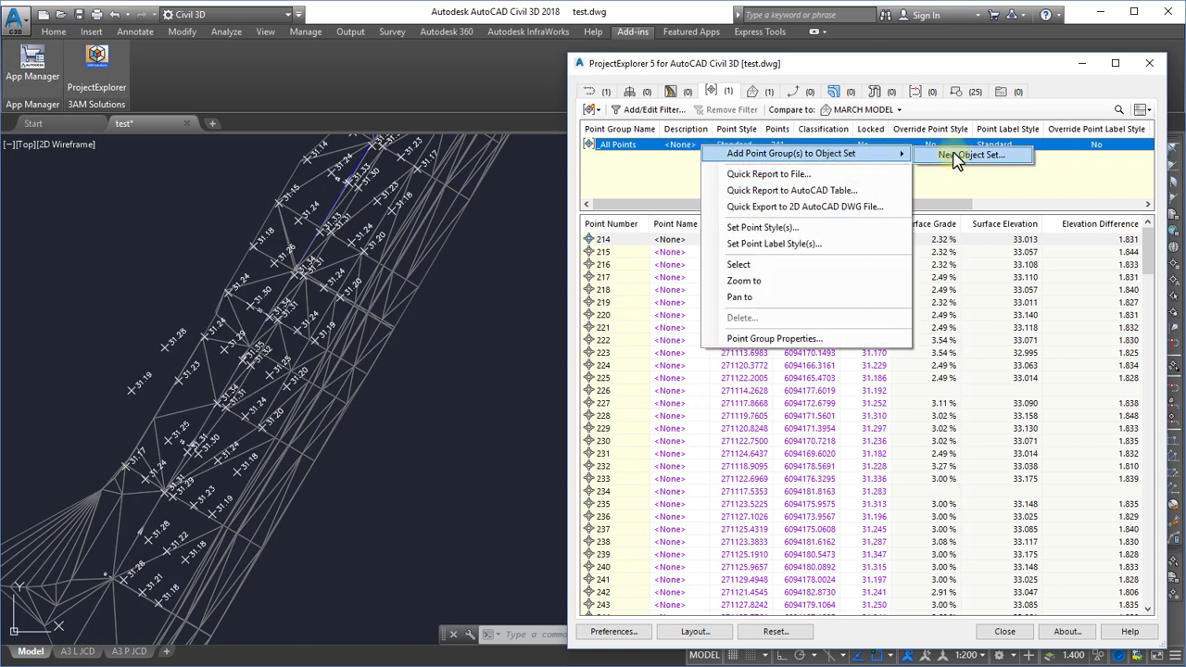
left_click(964, 155)
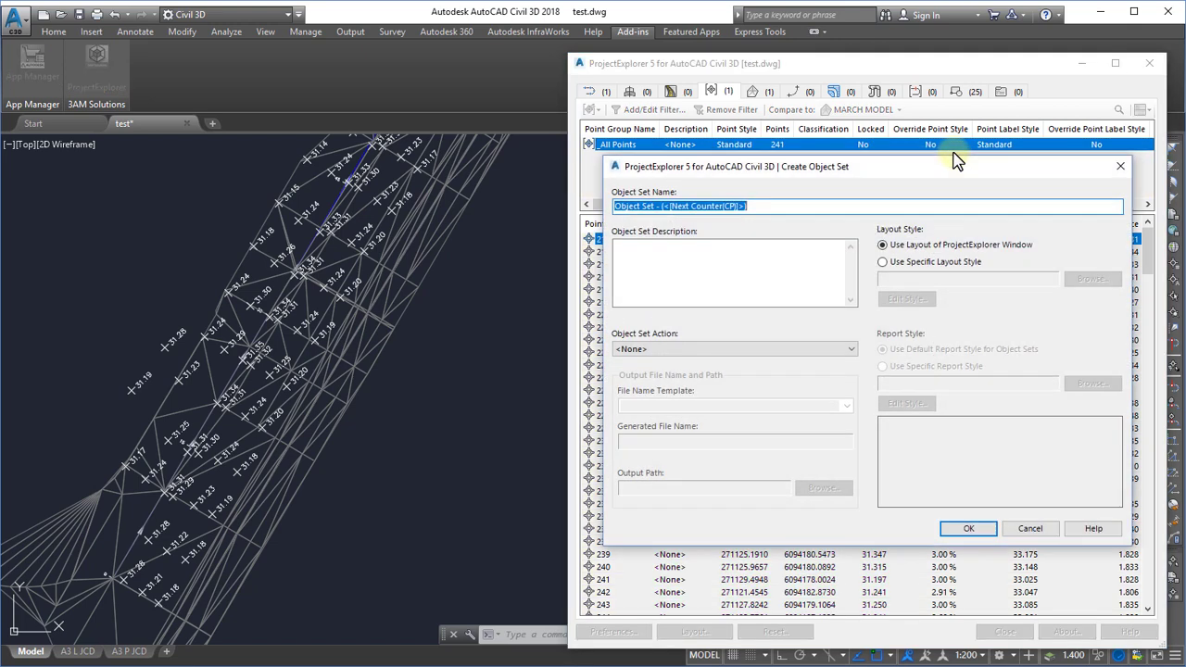
left_click(773, 352)
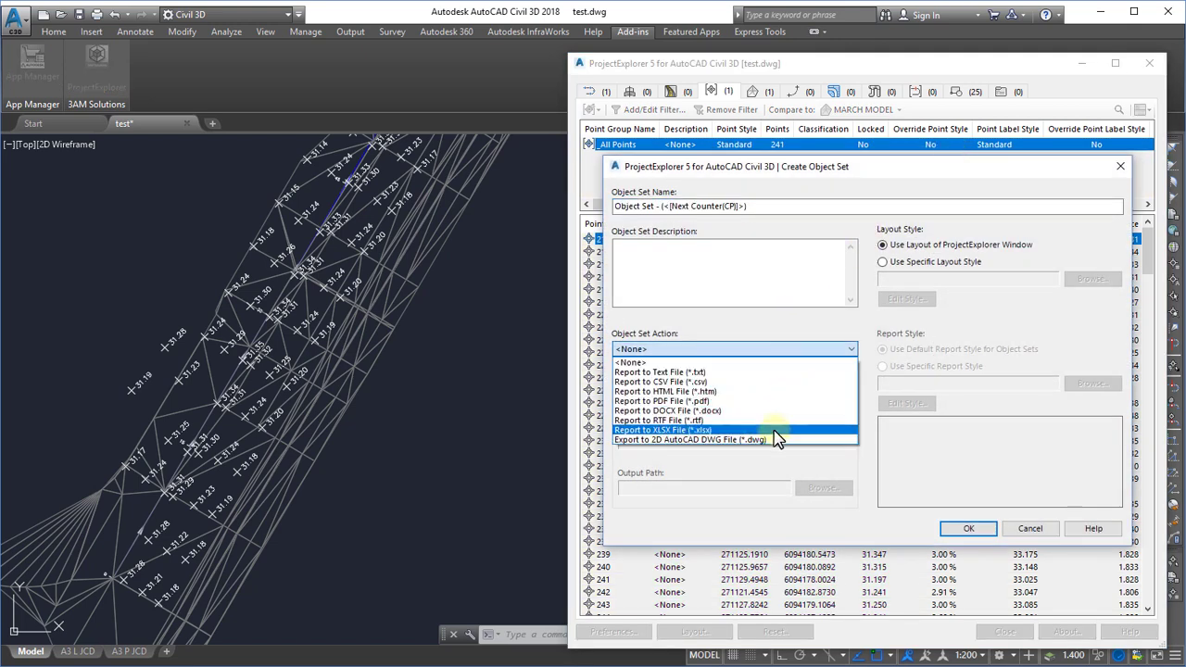
left_click(704, 430)
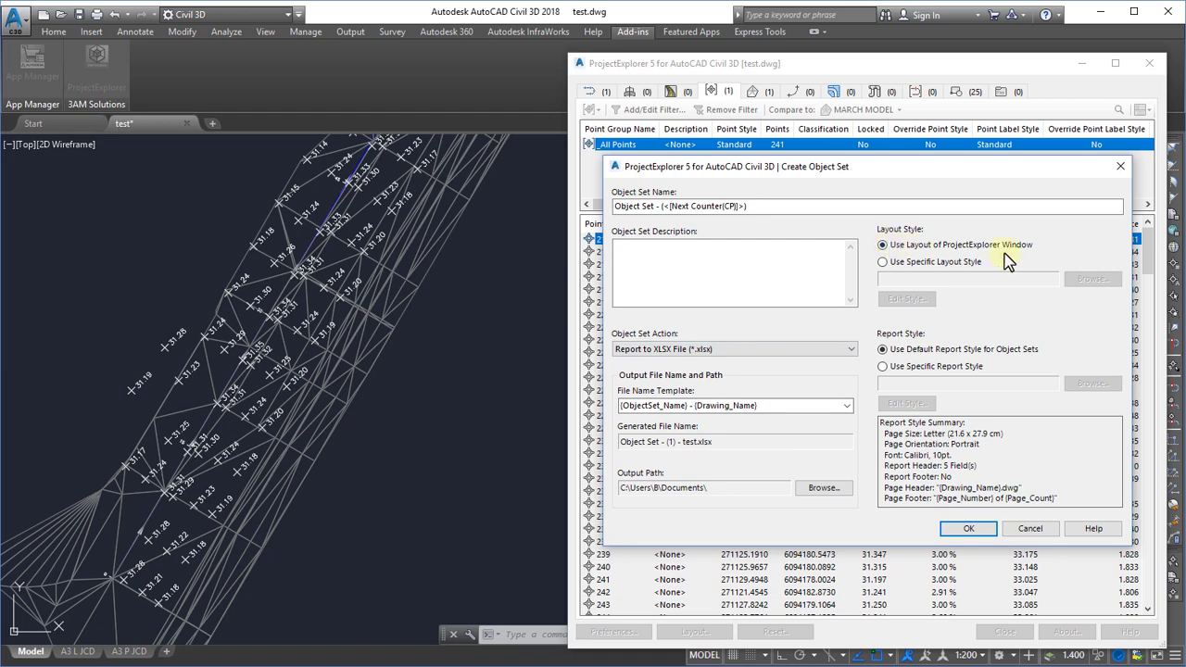
left_click(971, 529)
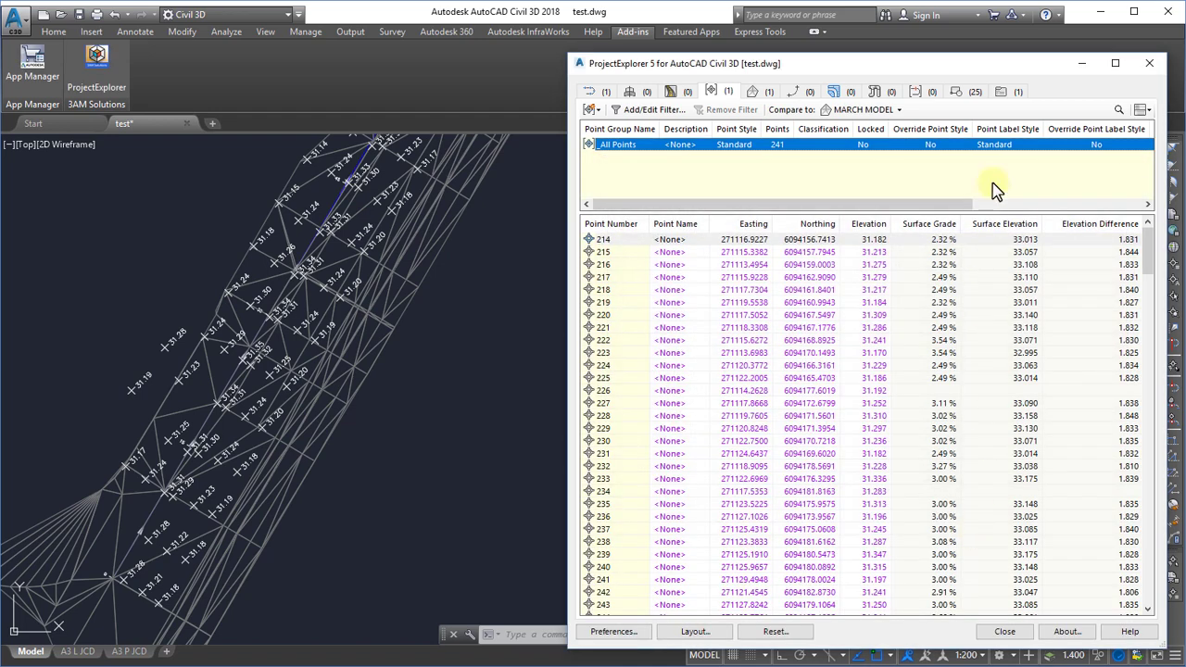
Run Object Set - (1)'s report action and open Object Set - (1) - test.xlsx in Excel.
left_click(1003, 93)
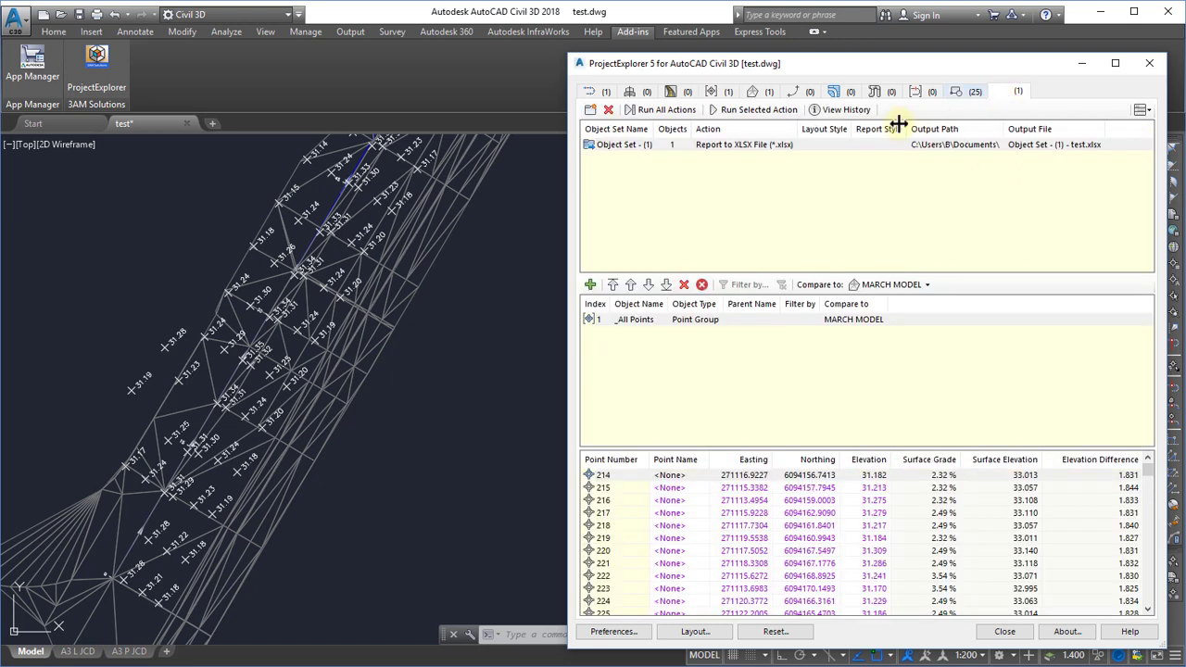
left_click(768, 146)
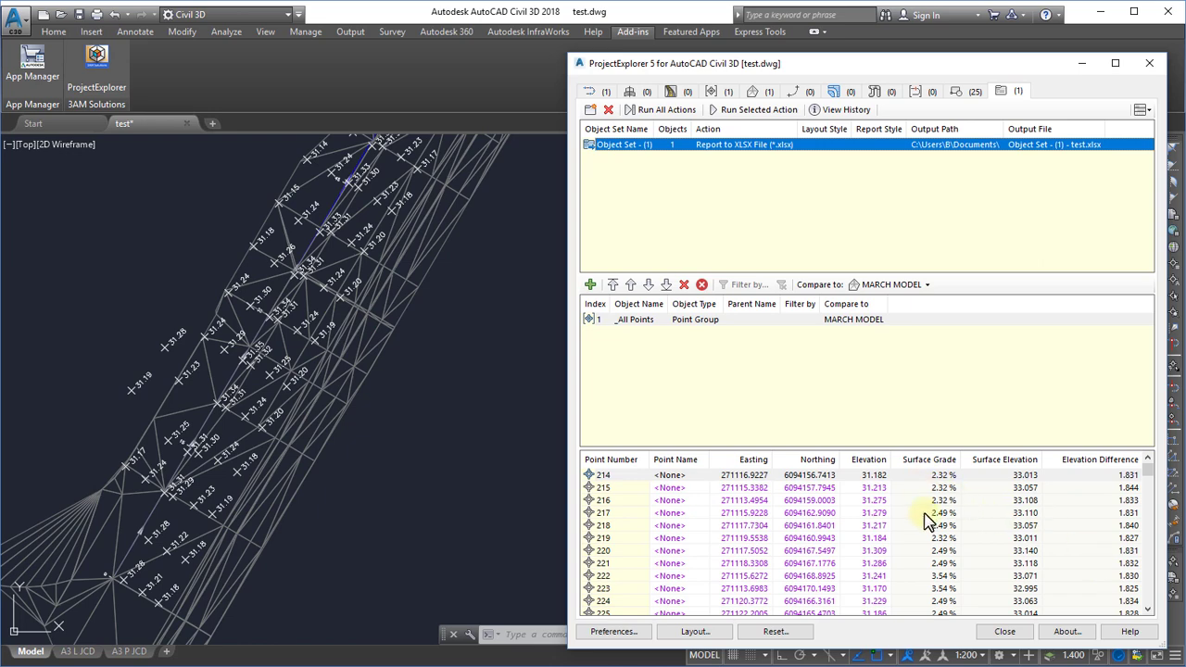
left_click(759, 109)
left_click(861, 393)
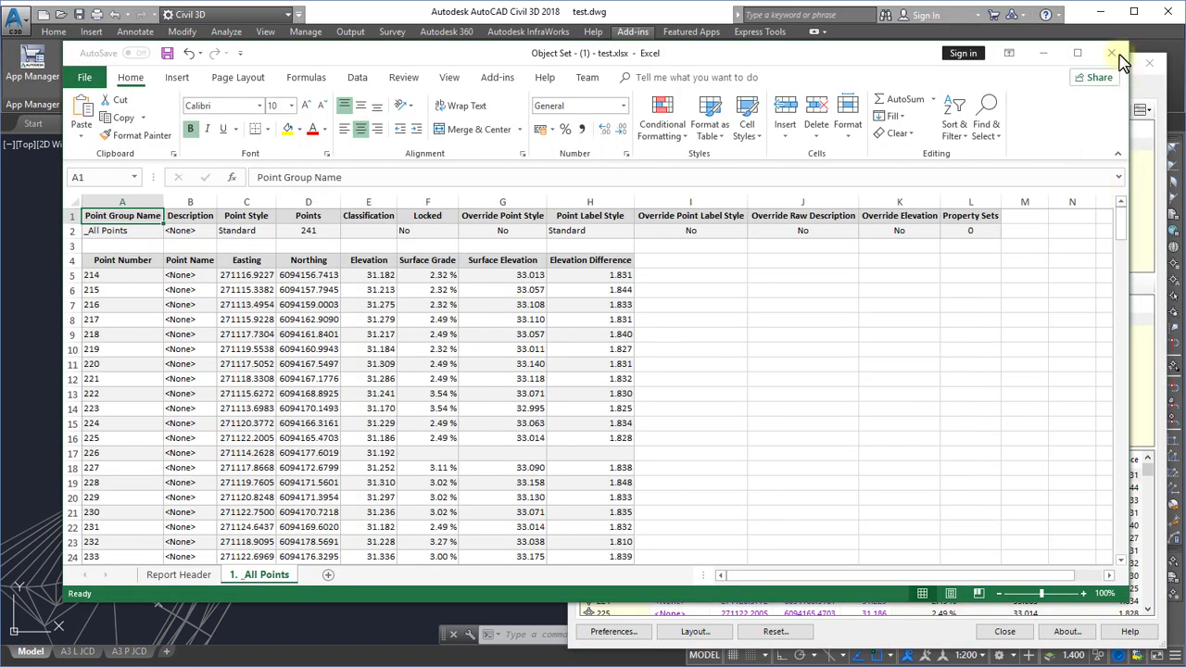
Close Excel and lower the MARCH MODEL surface by 0.457.
left_click(1115, 55)
left_click(182, 345)
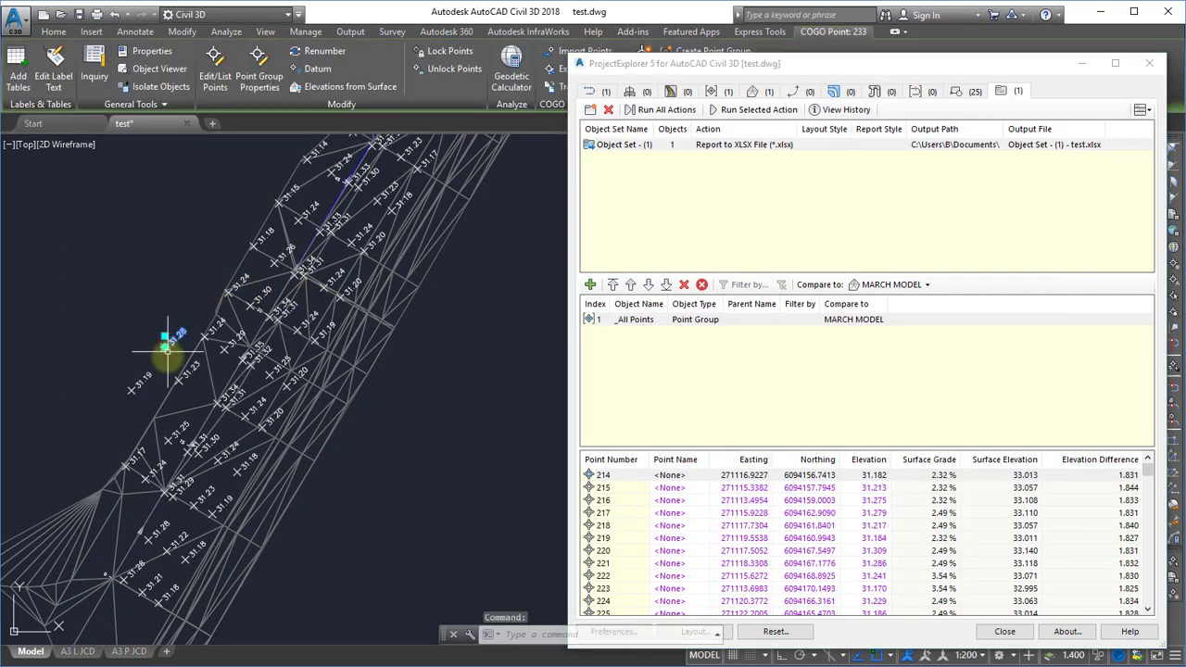
left_click(167, 340)
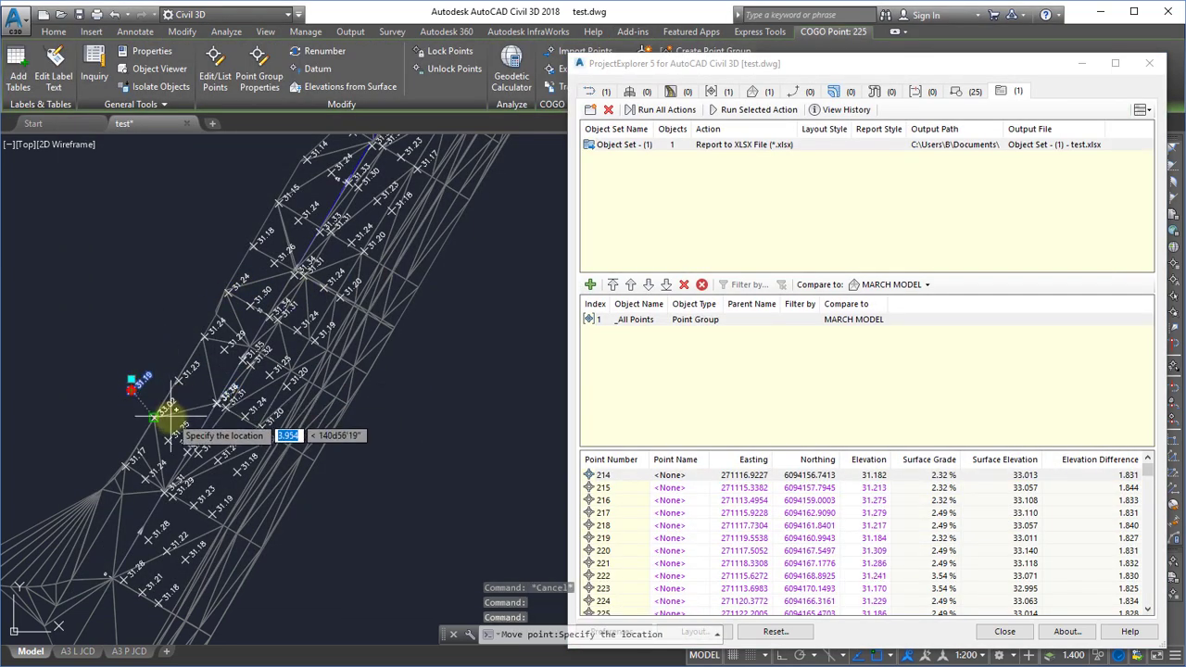
key("Escape")
key("Escape")
left_click(278, 334)
left_click(332, 74)
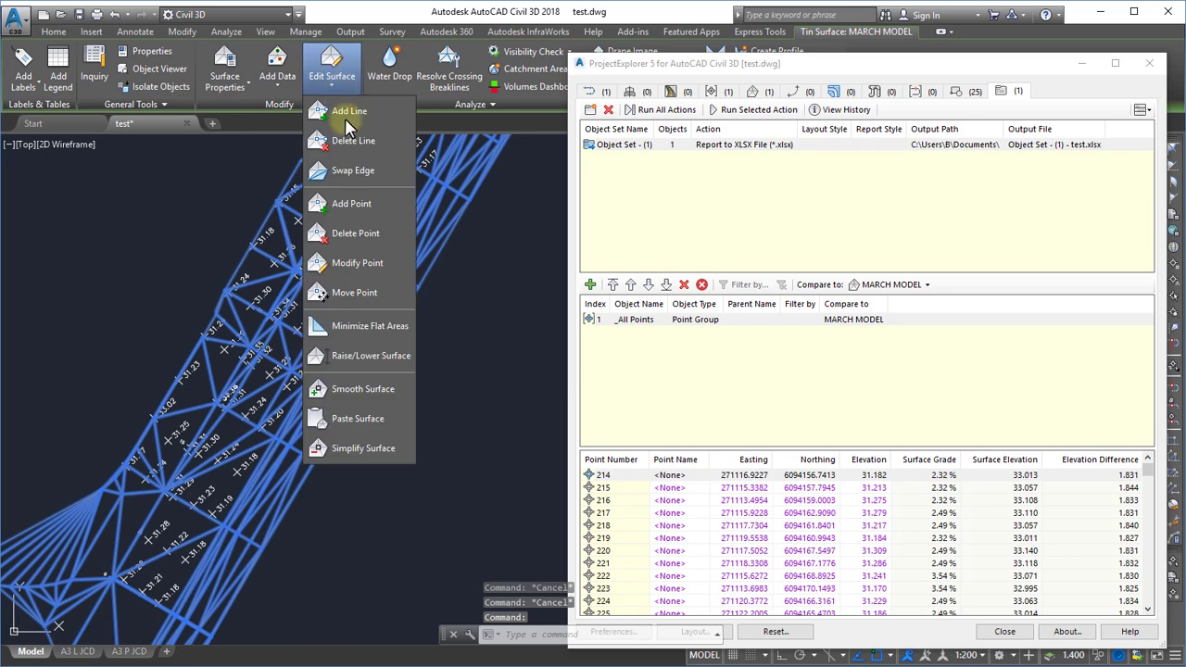
left_click(371, 356)
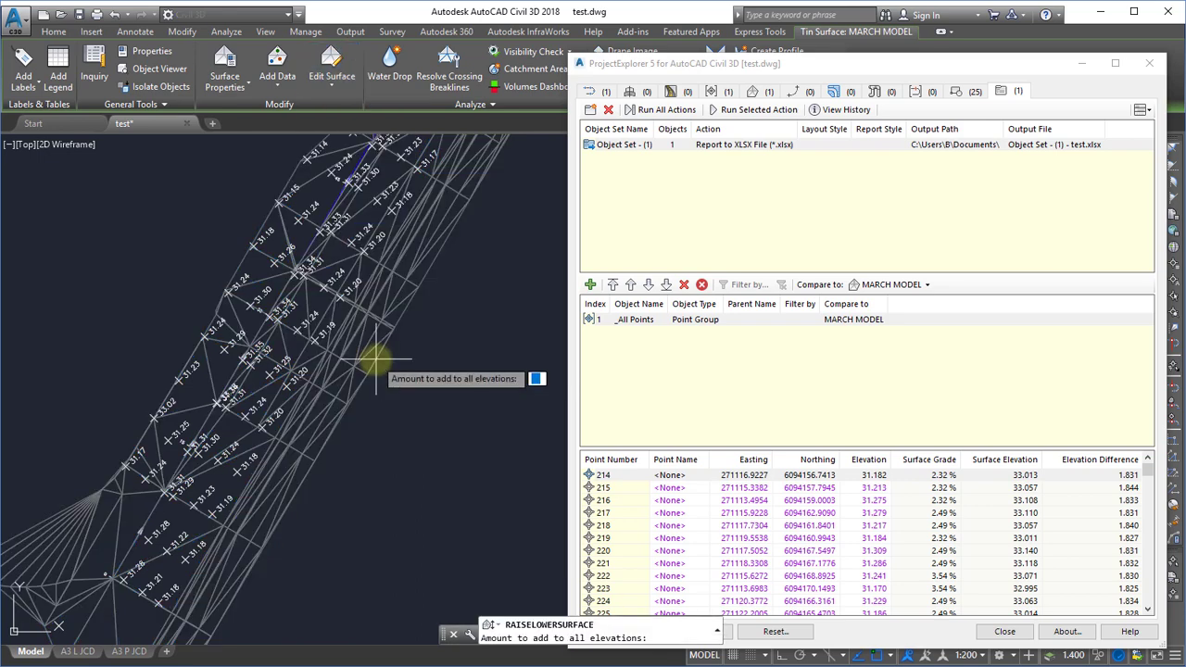
type("0.457")
key("Return")
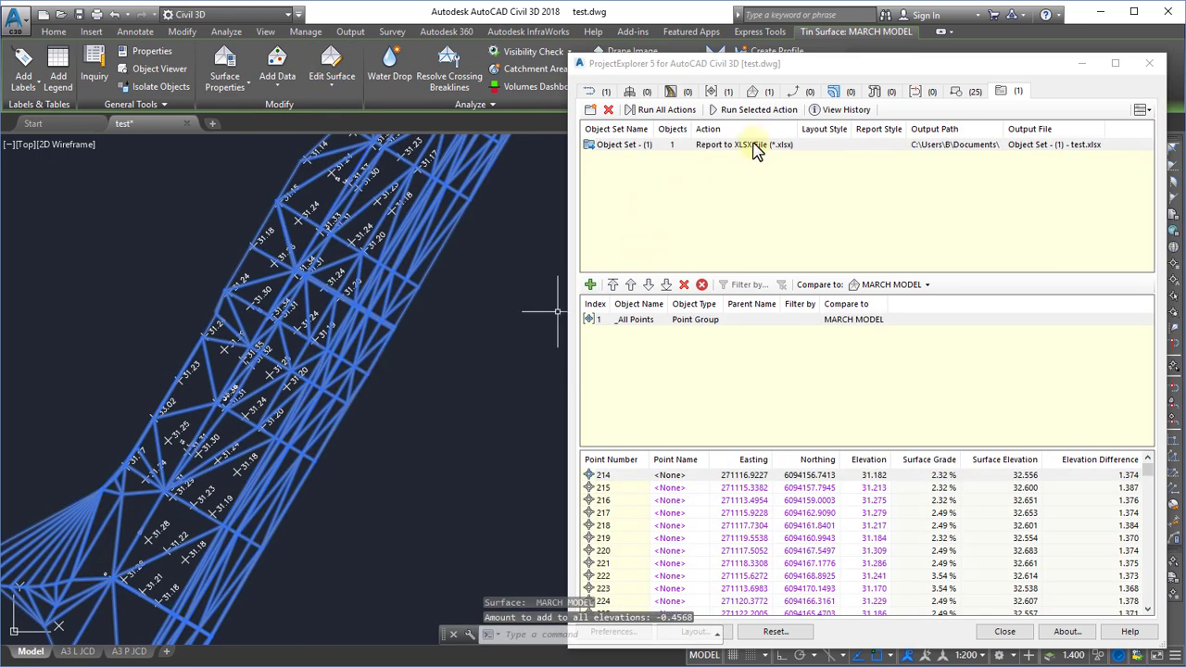
Rerun the object set report and open the regenerated Excel sheet.
left_click(756, 148)
left_click(756, 111)
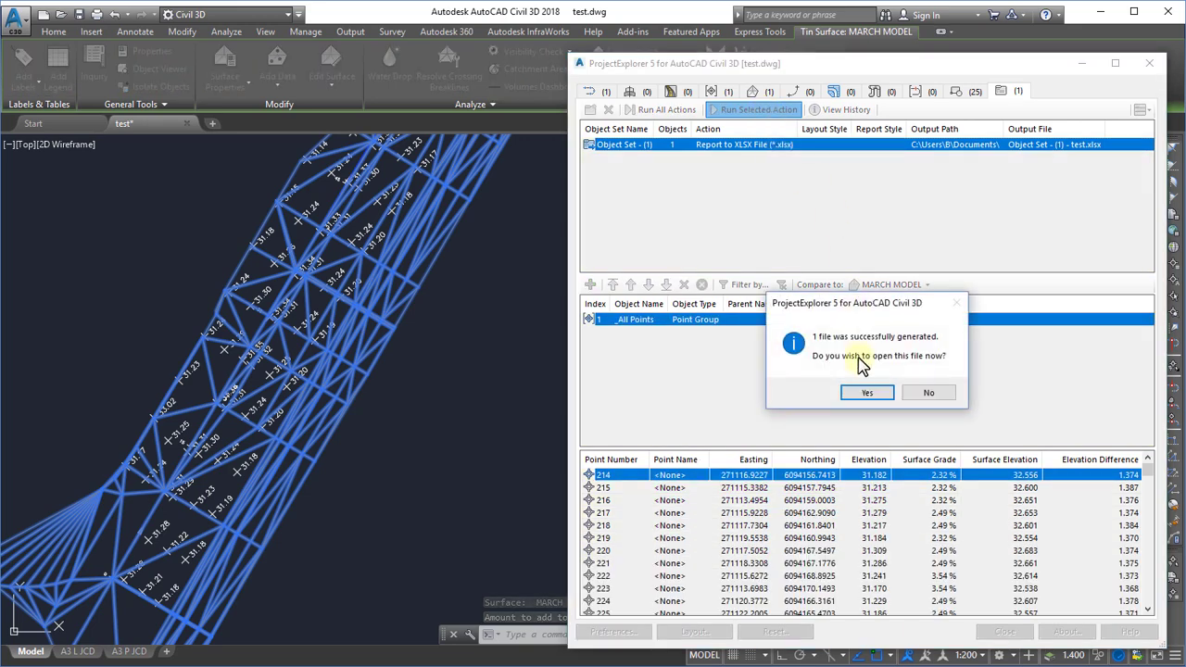
left_click(867, 392)
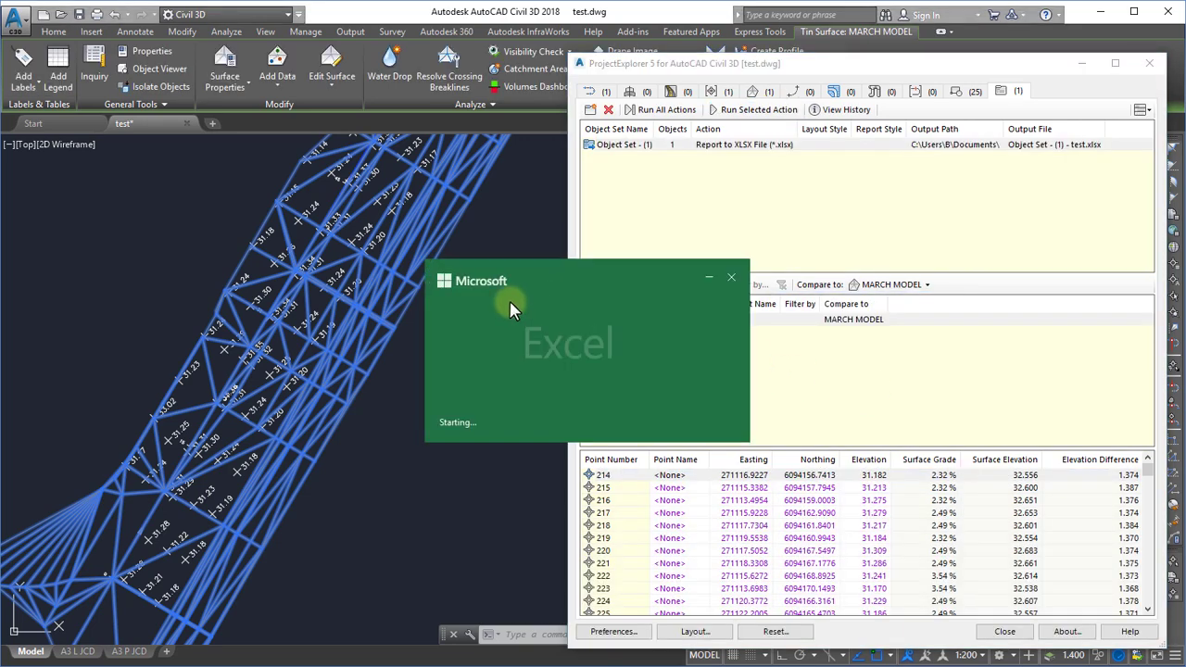
scroll(436, 329, "down", 4)
scroll(436, 329, "up", 4)
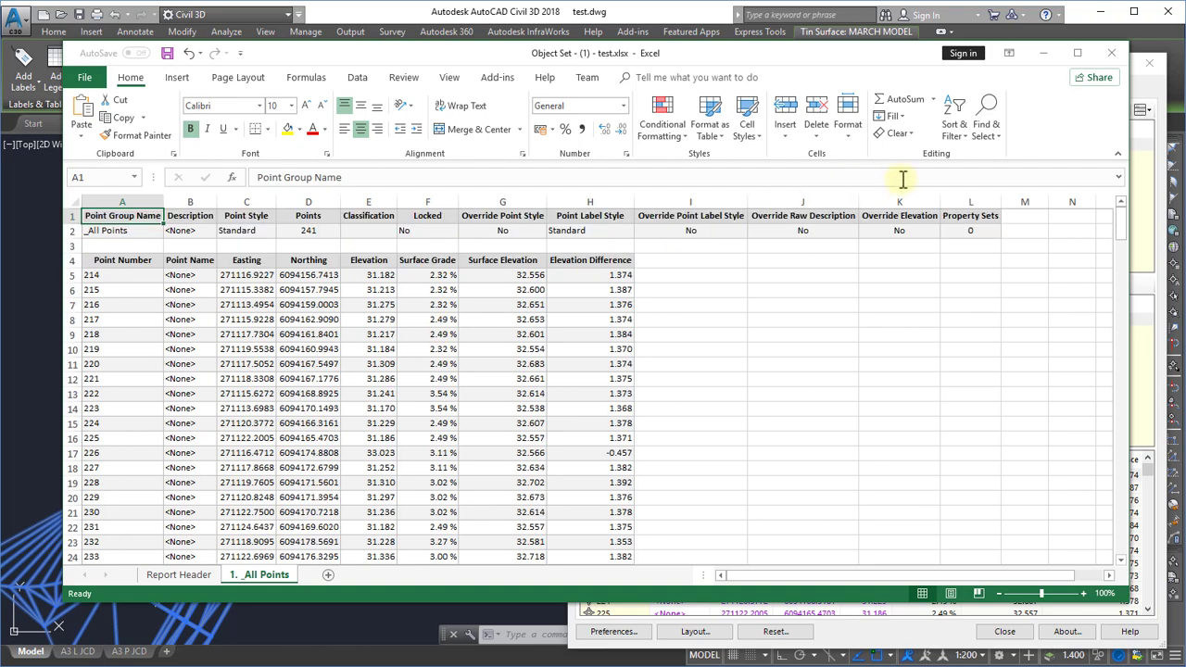